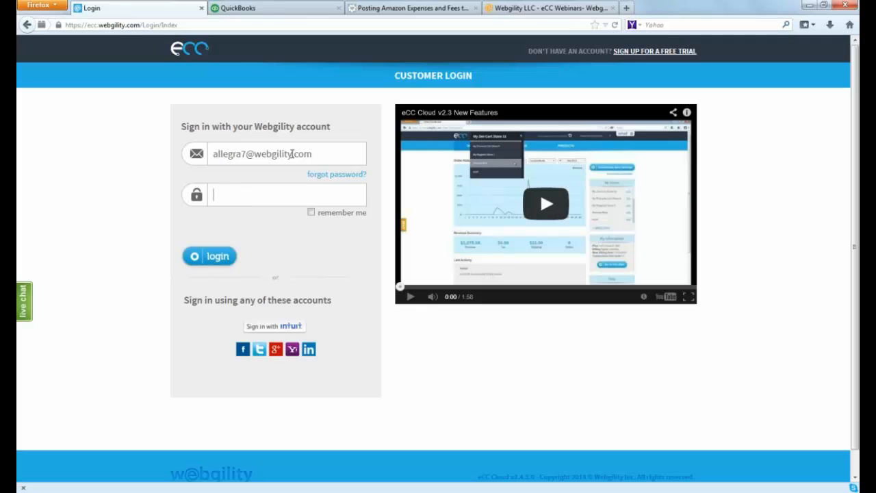
Enter the account password and log in to the Webgility customer account
text(********)
click(222, 264)
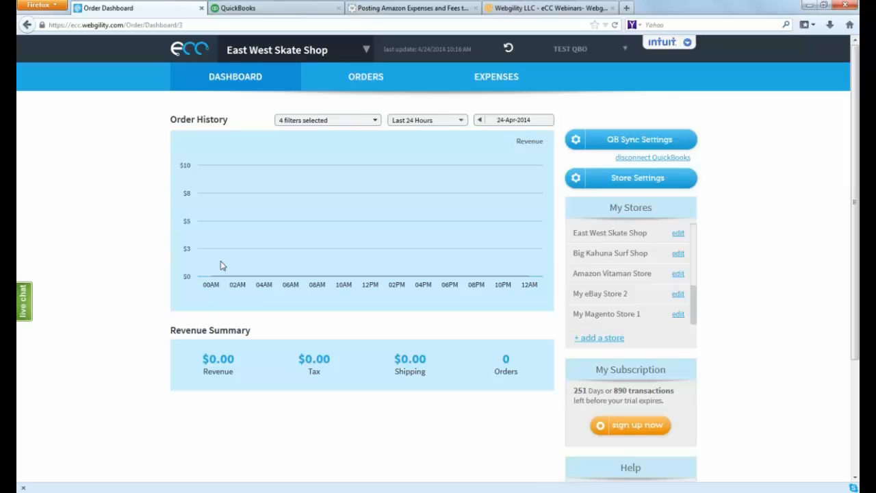
Open the store settings for East West Skate Shop and examine the selectable order start dates for December 2013 and January 2014
click(592, 179)
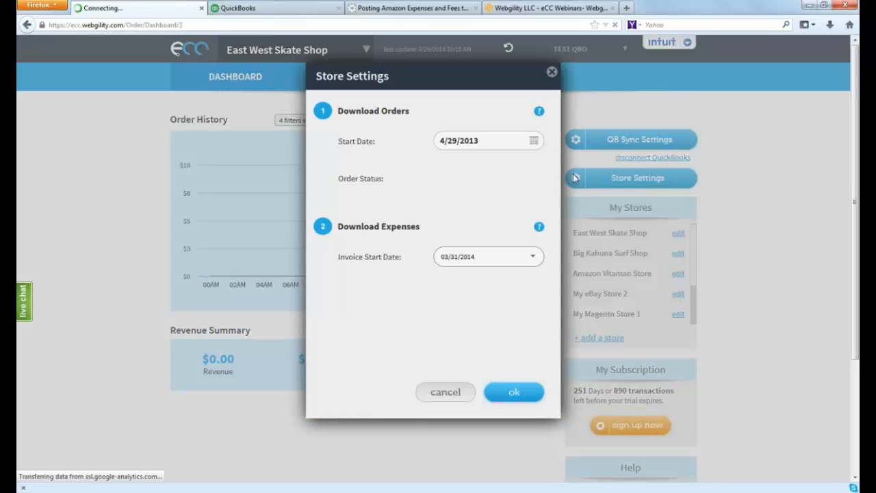
click(534, 141)
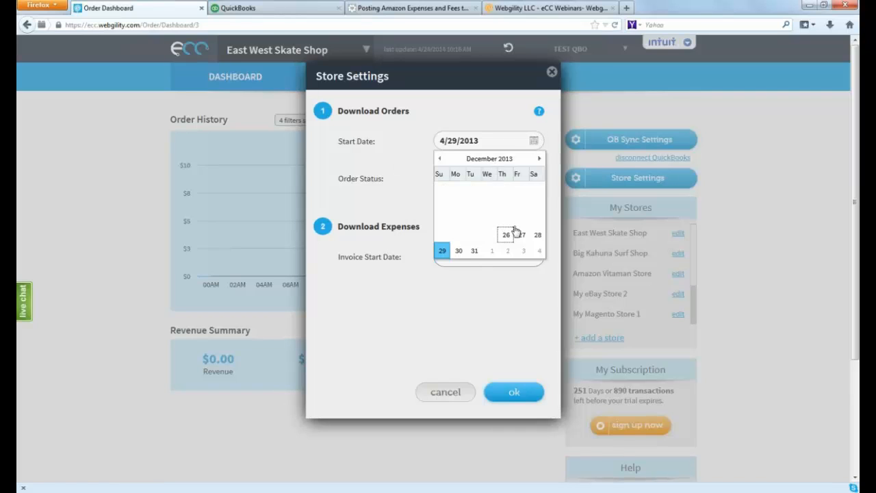
click(539, 160)
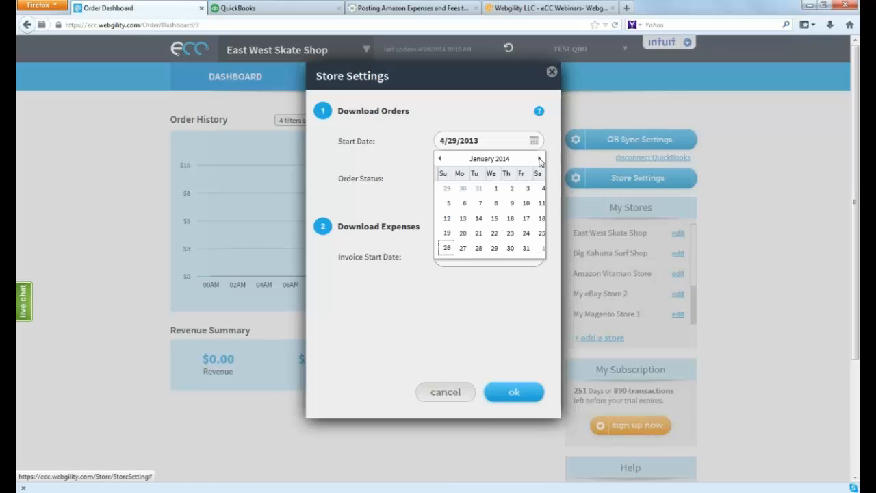
click(439, 158)
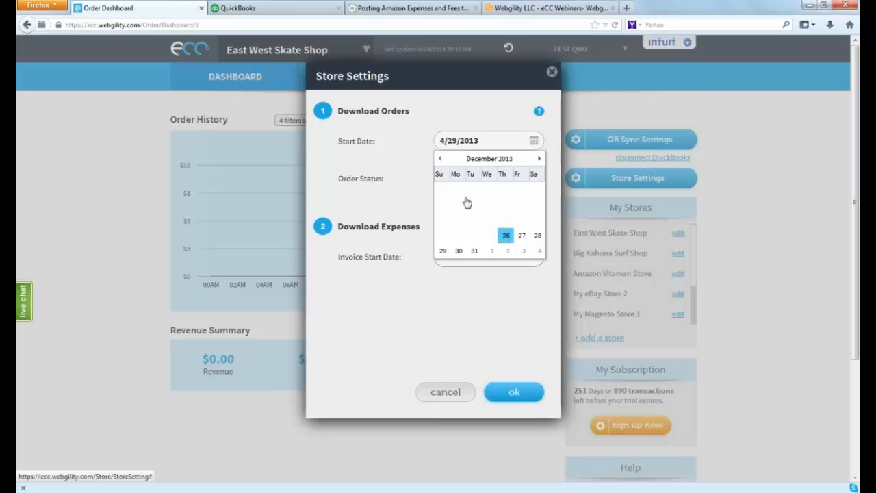
click(539, 159)
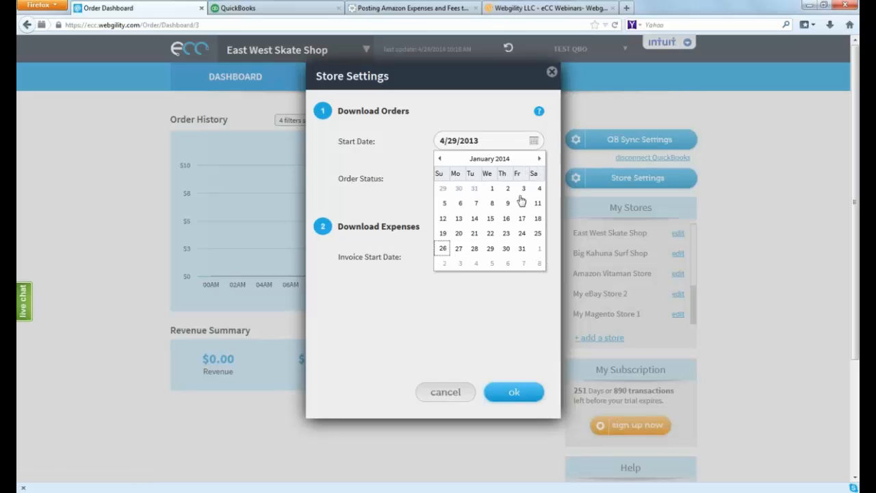
click(400, 167)
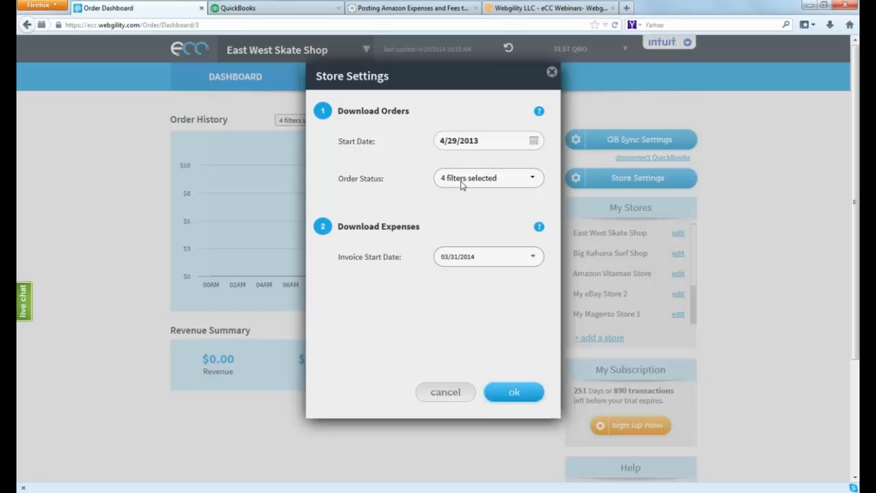
Limit the order status filter for downloaded orders to Paid and Shipped only
click(534, 179)
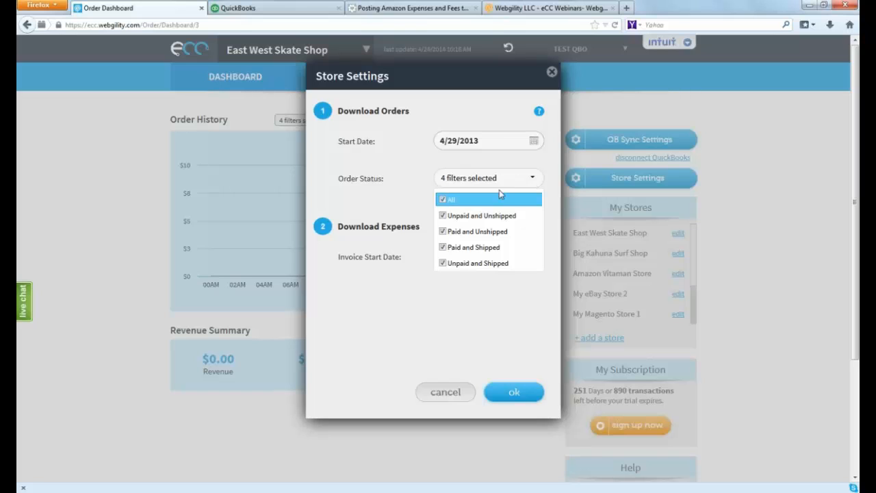
click(443, 231)
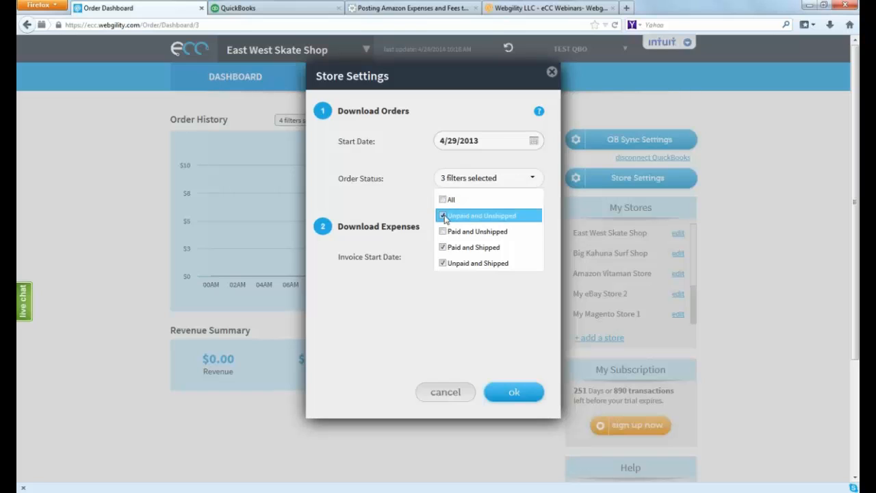
click(447, 216)
click(454, 262)
click(496, 116)
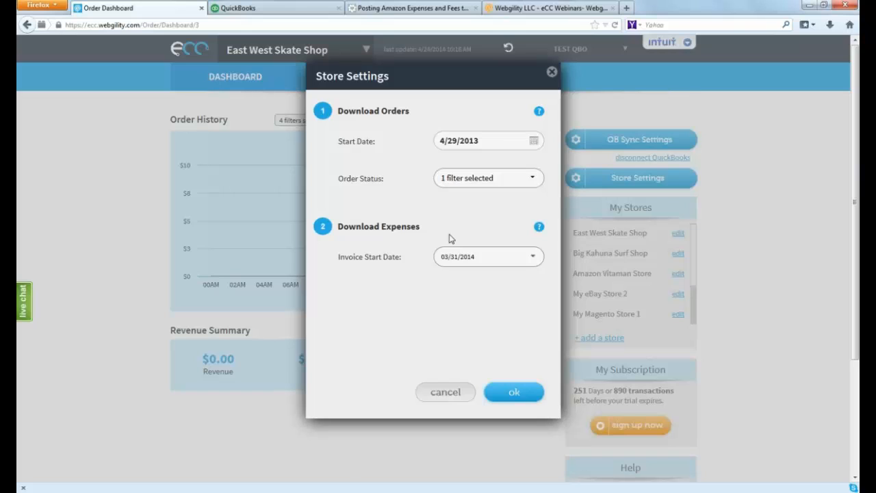
Review the invoice start date choices for expenses, try to save the store settings and close the dialog
click(535, 257)
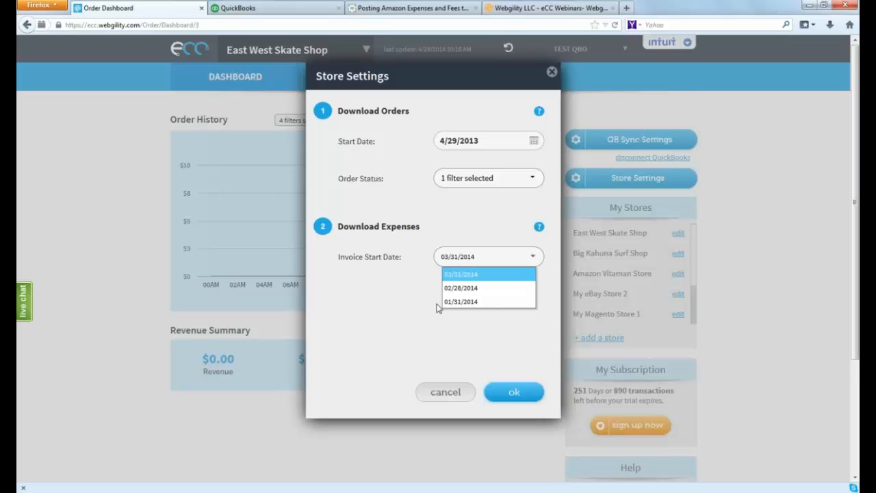
click(533, 145)
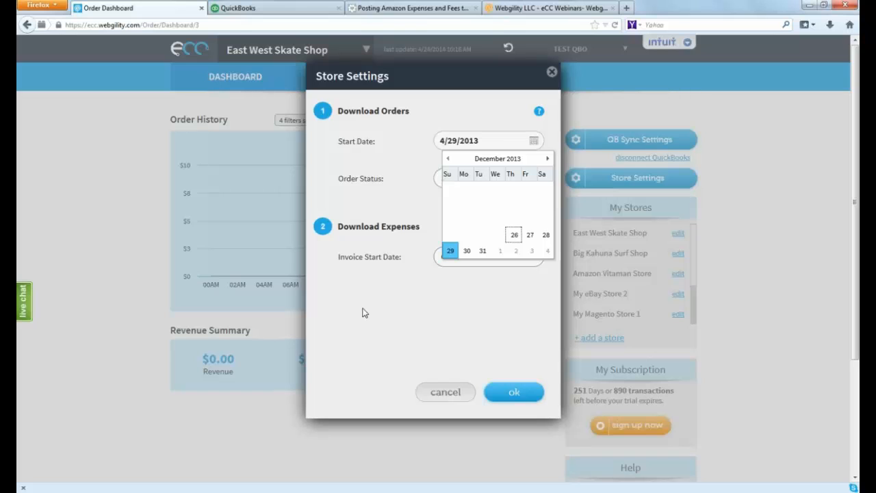
click(369, 303)
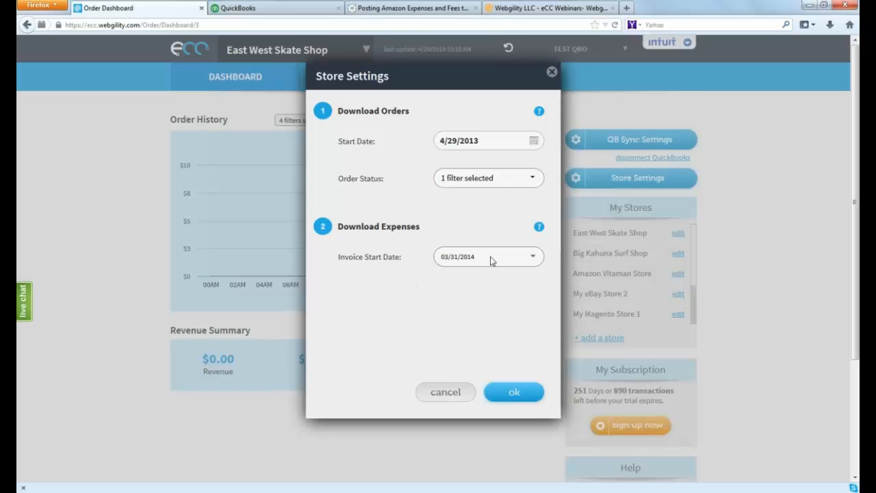
click(538, 259)
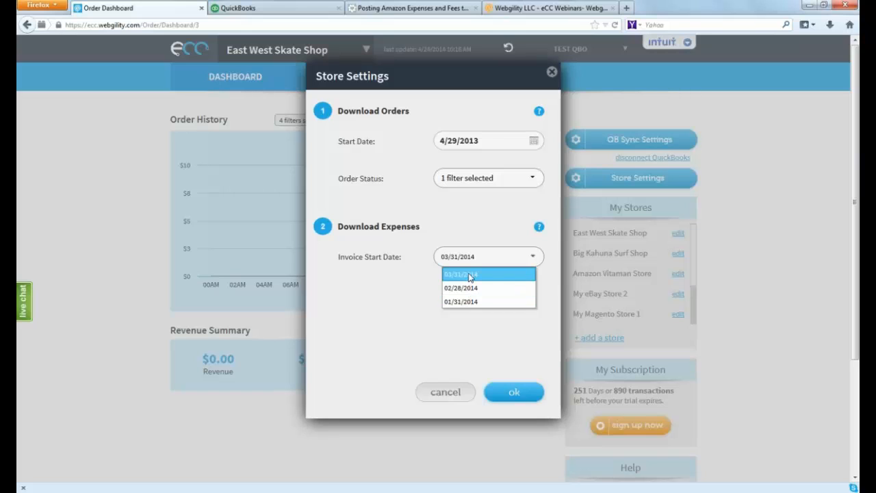
click(418, 279)
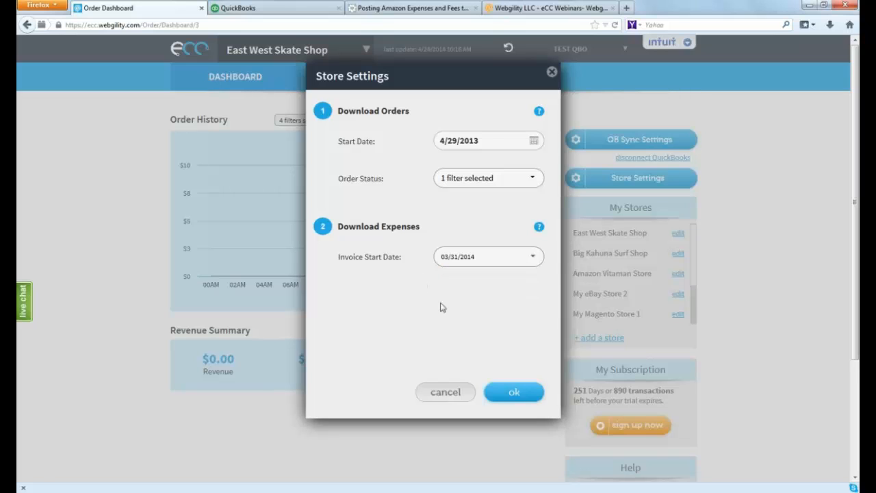
click(516, 393)
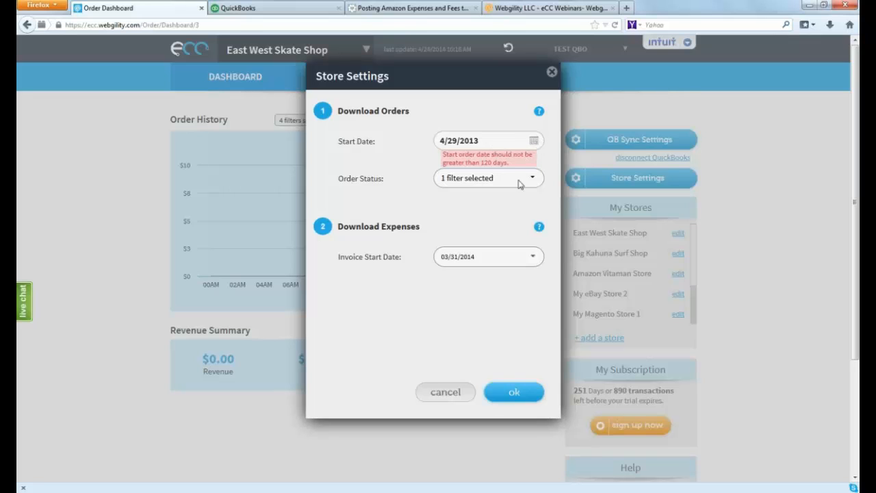
click(552, 73)
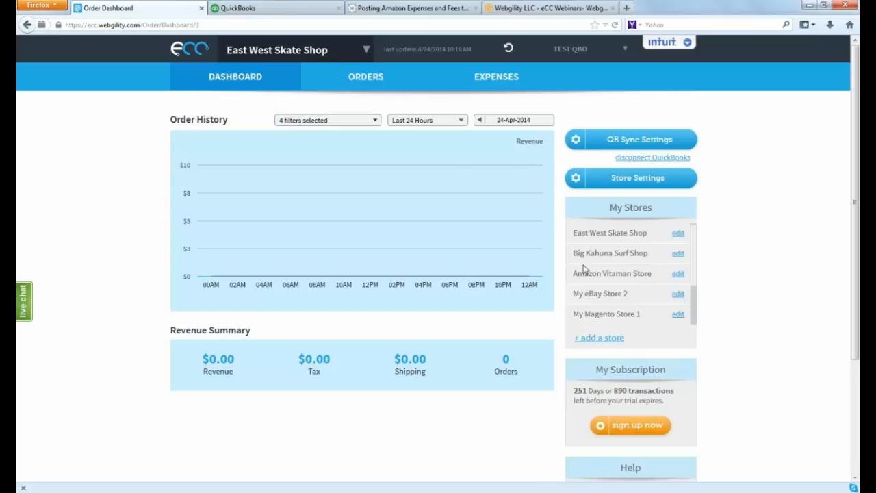
Switch to the Amazon Vitaman Store and open its store settings
click(367, 50)
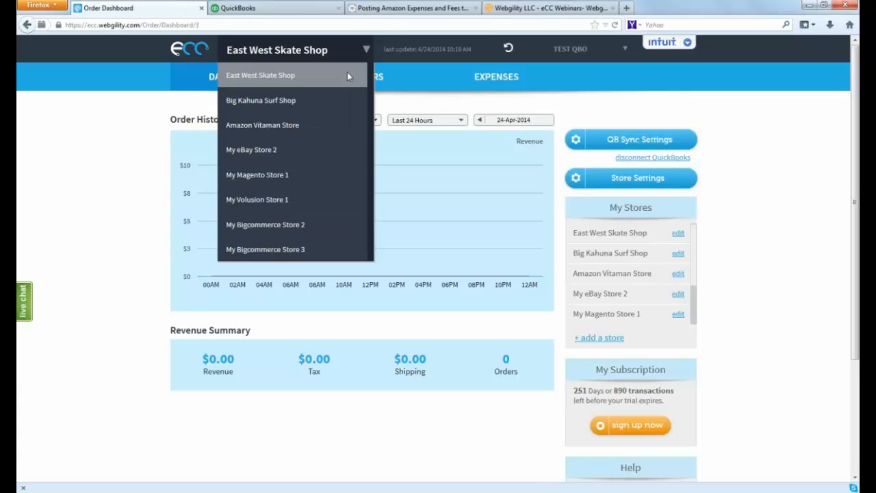
click(285, 126)
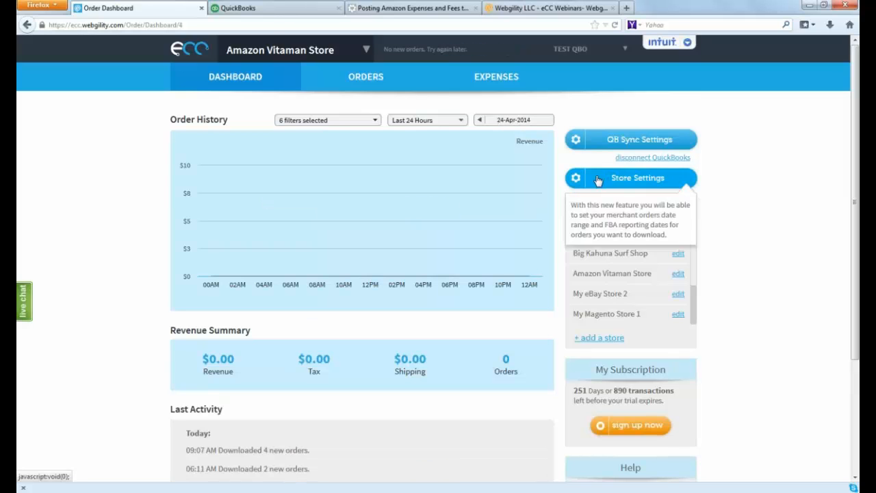
click(597, 179)
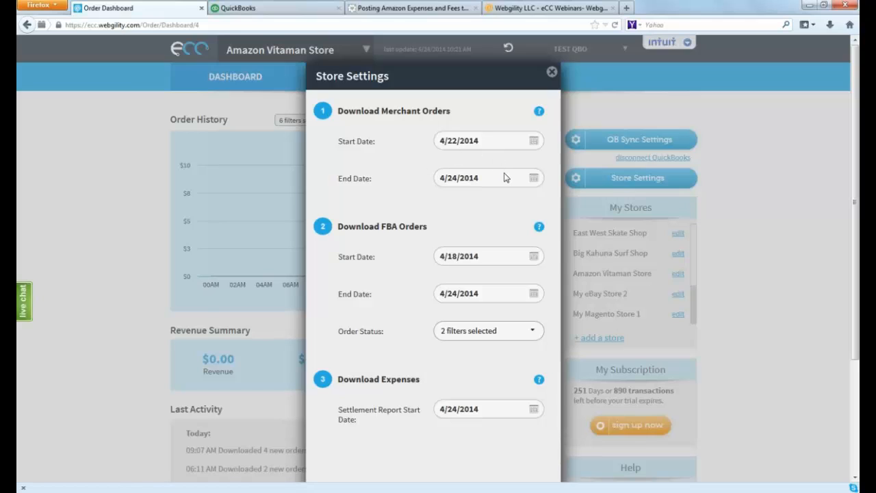
Examine the start dates available for downloading merchant orders, going back from April to February 2014
click(533, 142)
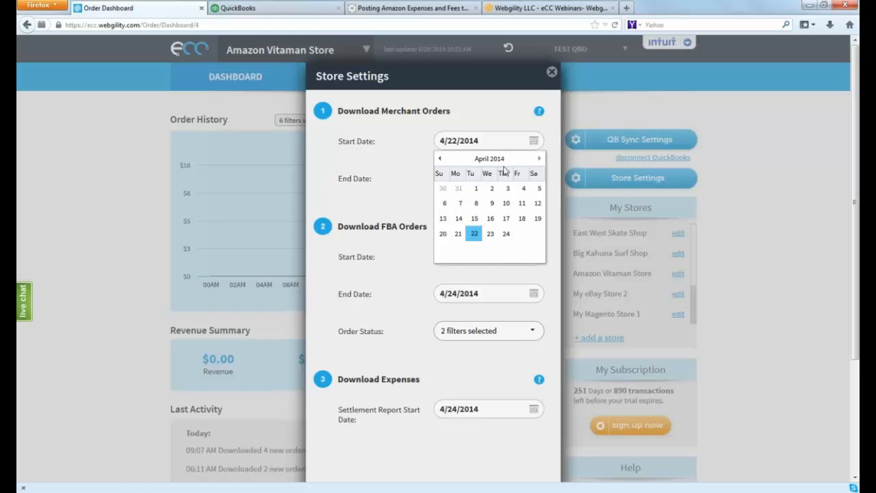
click(439, 159)
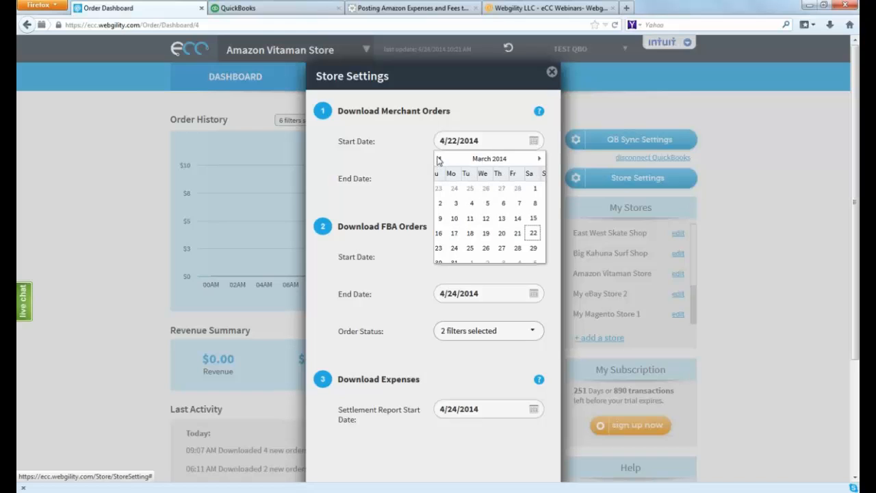
click(439, 159)
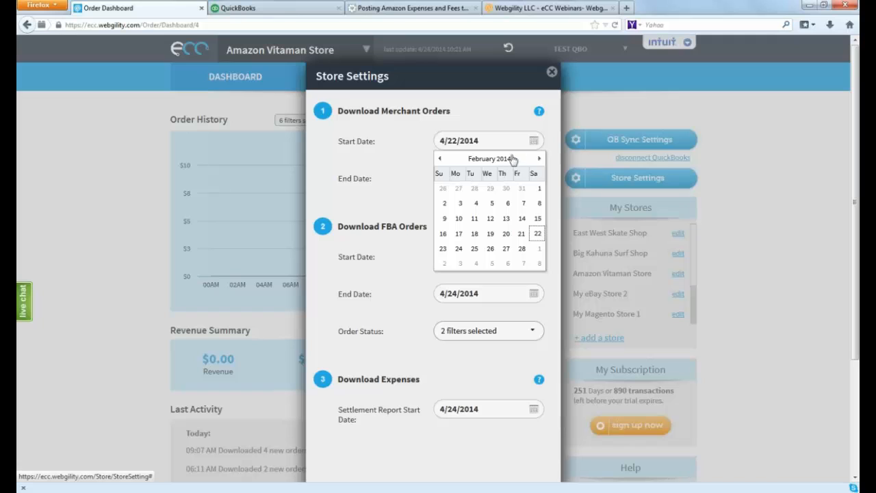
click(508, 125)
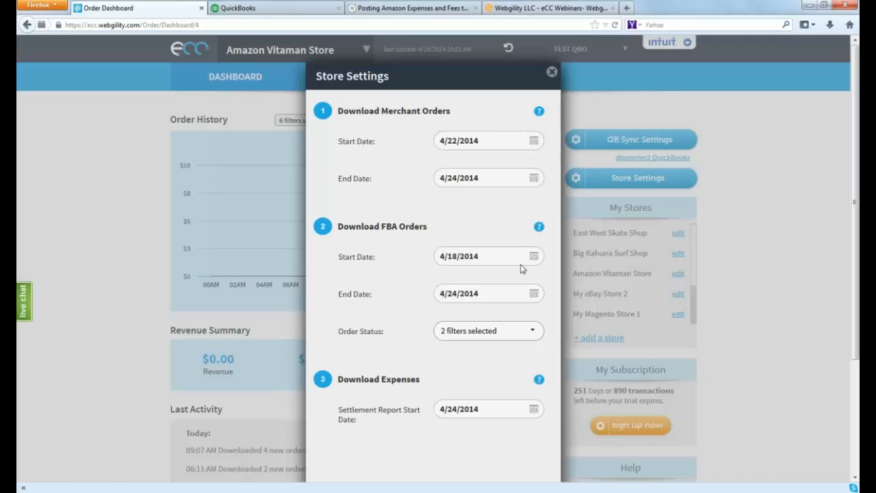
Examine the full list of order status filters for downloading FBA orders
click(533, 333)
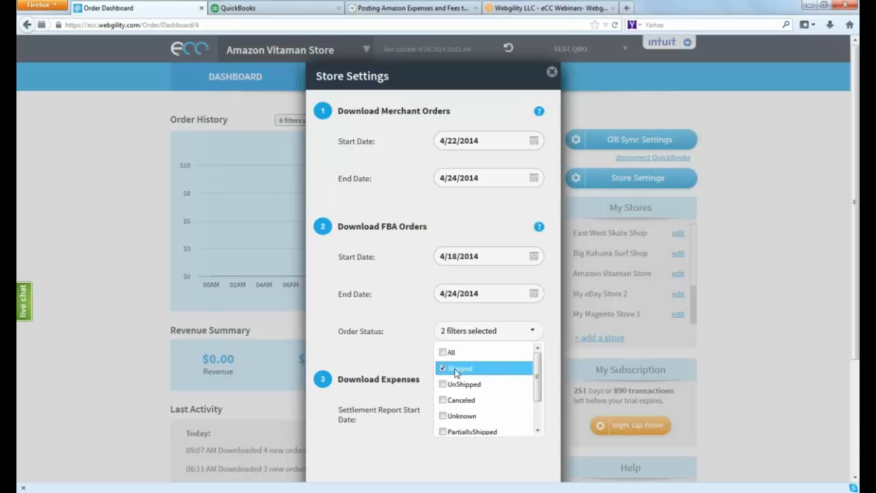
drag(538, 370, 533, 408)
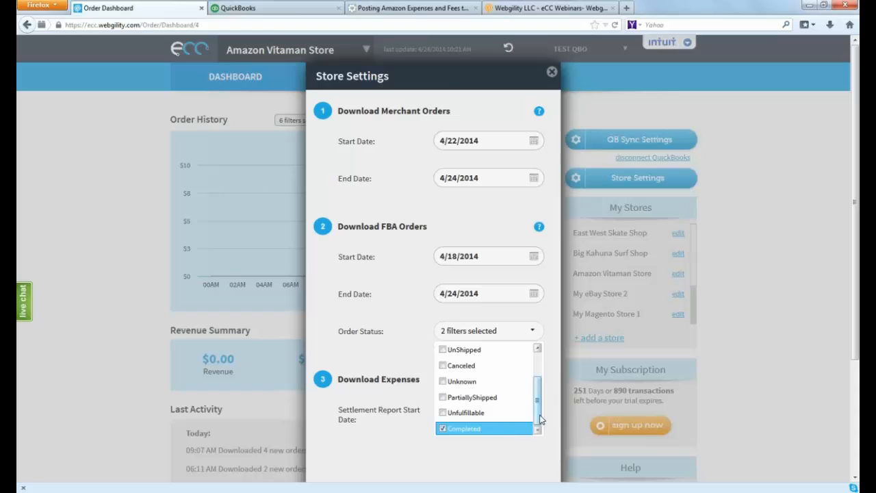
scroll(470, 369, up, 2)
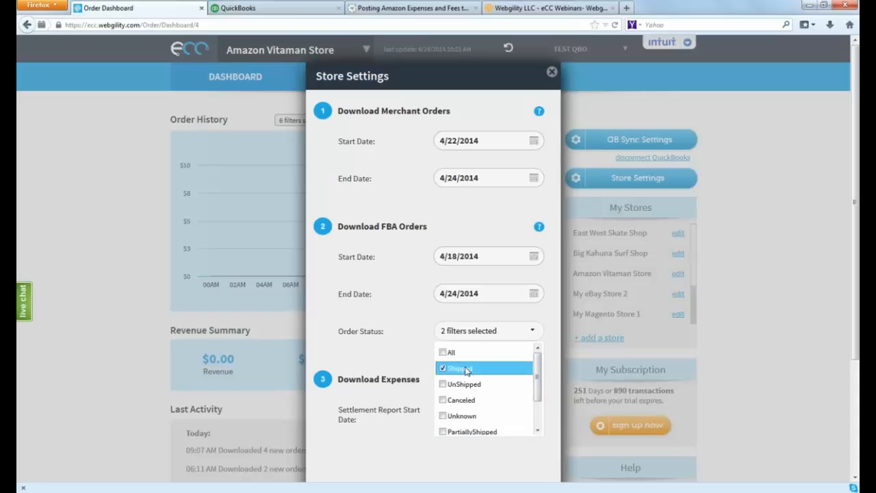
click(393, 356)
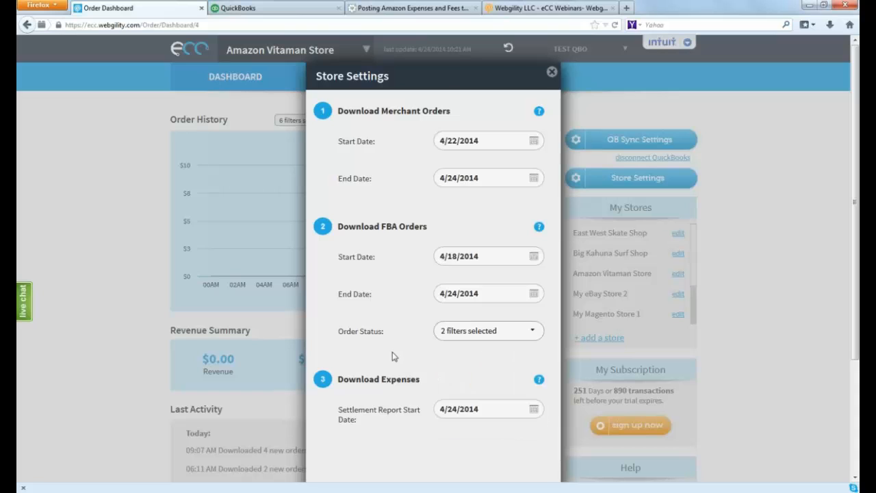
Check the settlement report start date calendar for expenses and close the store settings without saving
click(534, 411)
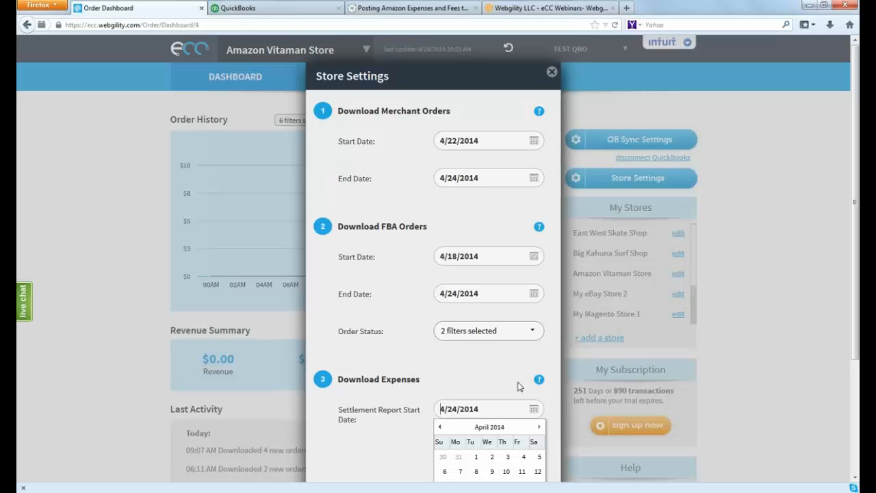
scroll(855, 337, down, 2)
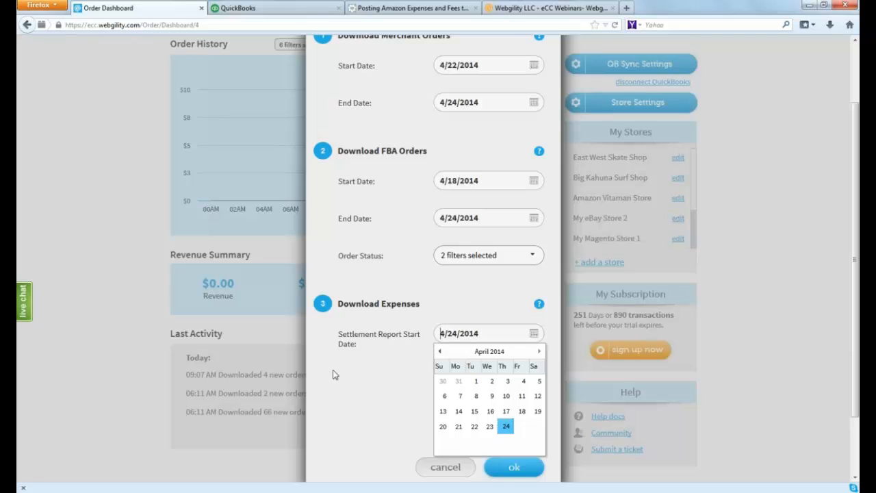
click(384, 375)
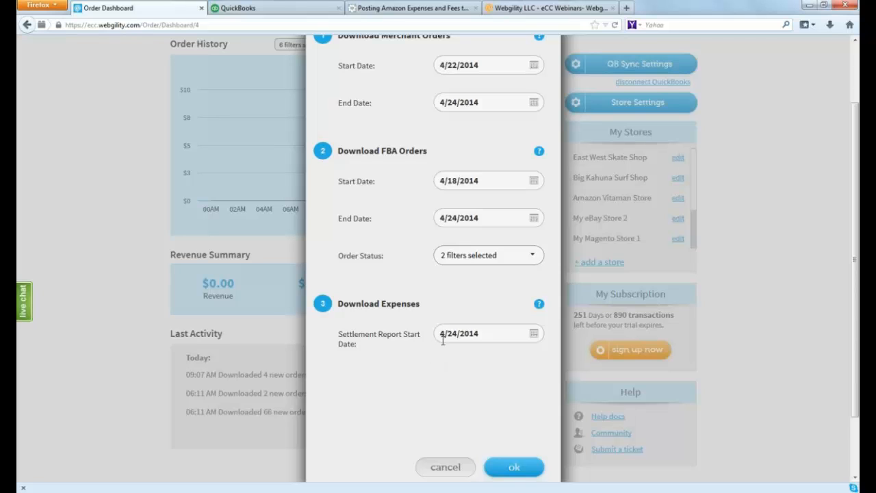
scroll(445, 340, up, 1)
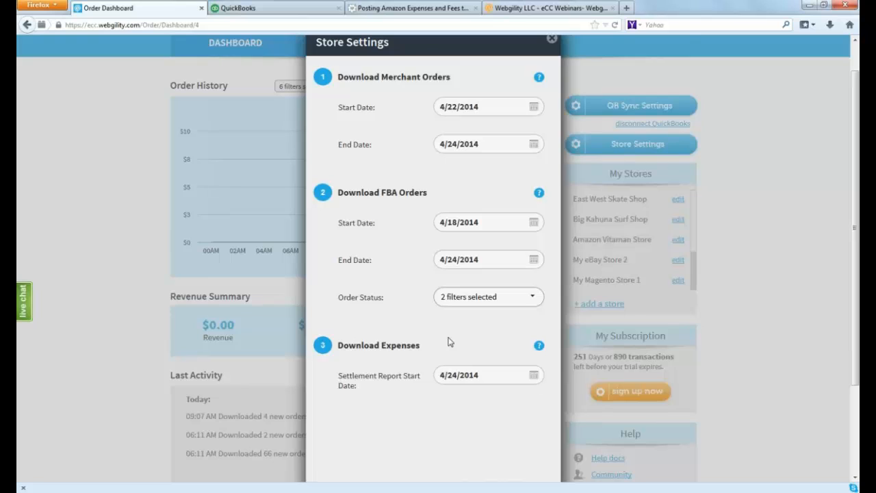
scroll(449, 340, up, 1)
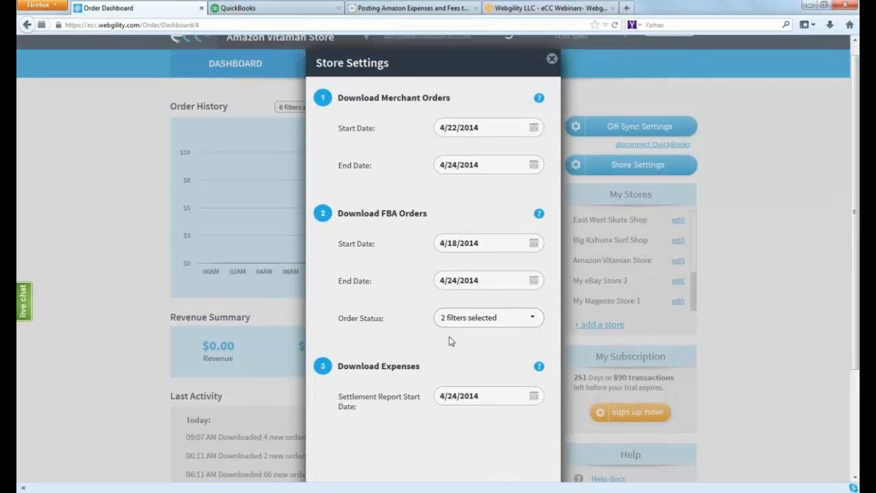
click(552, 60)
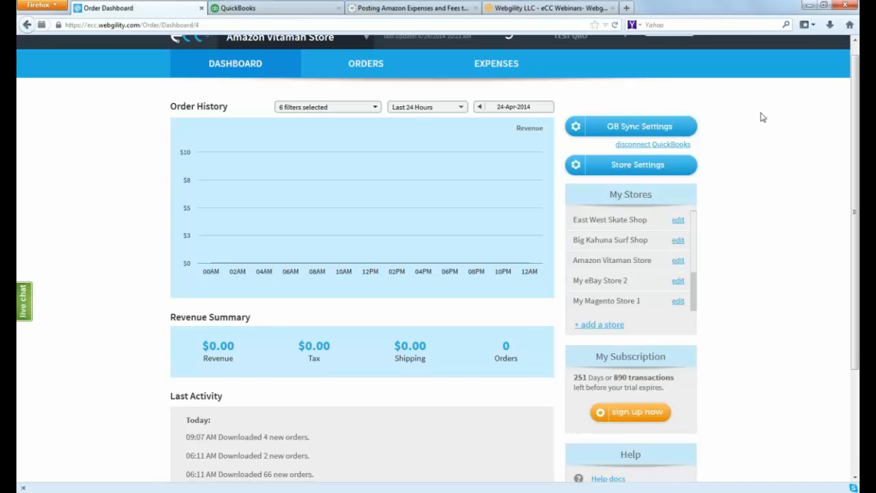
scroll(760, 117, up, 1)
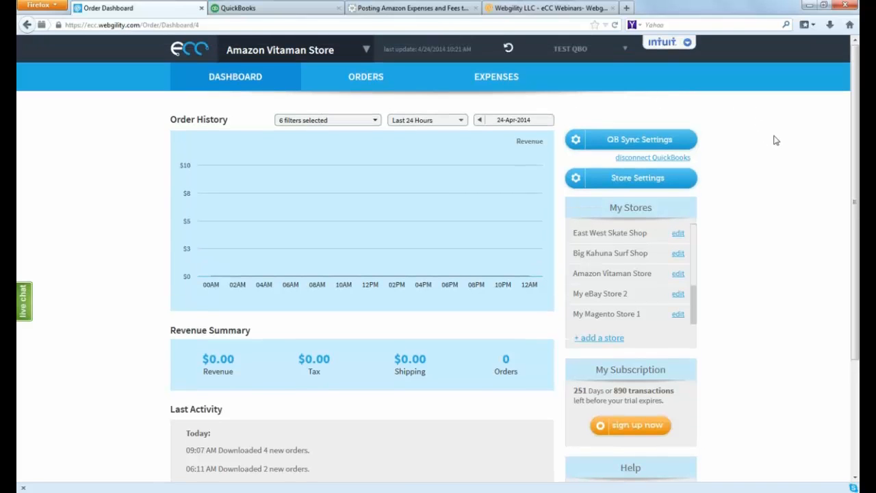
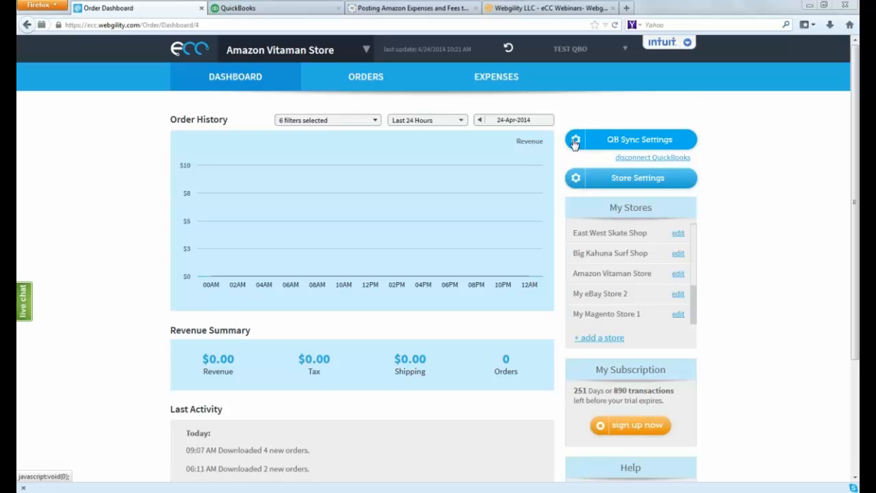
Open the QuickBooks sync settings for the Amazon Vitaman Store and go to the product settings
click(574, 141)
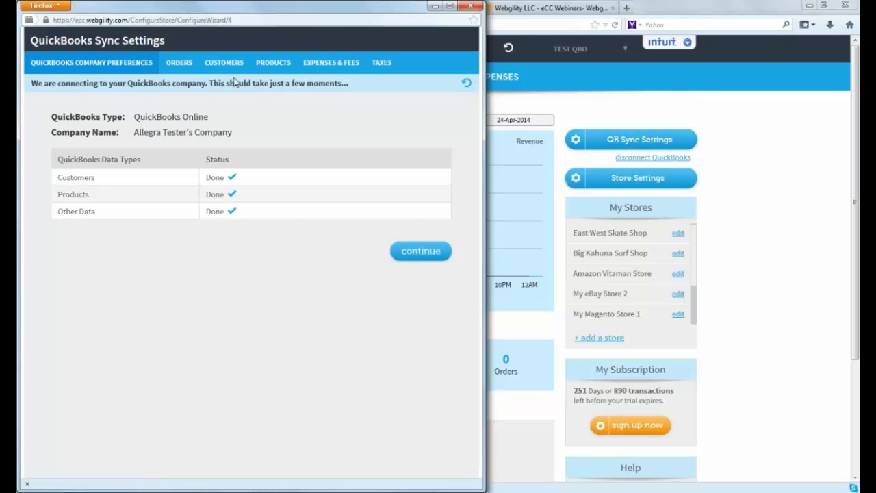
click(269, 66)
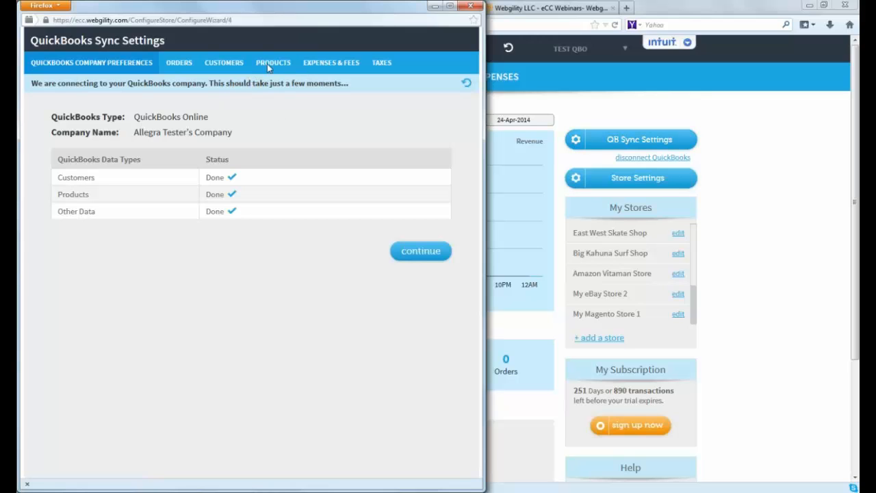
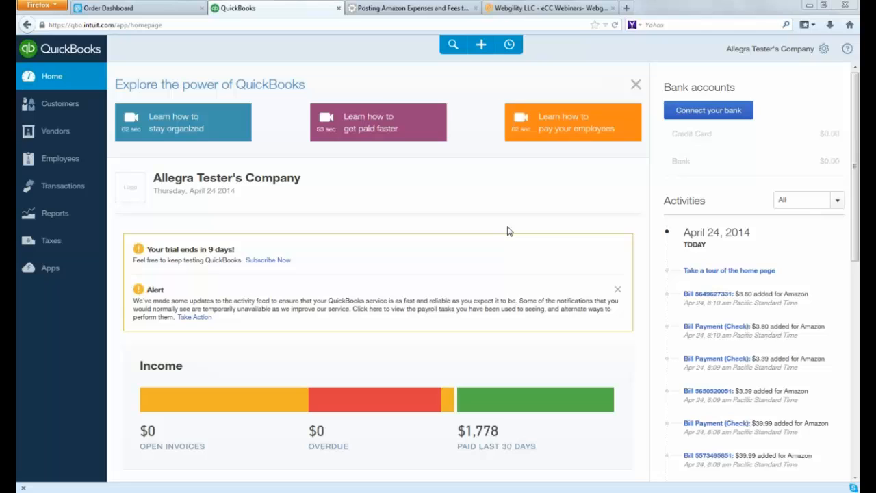
Check the QuickBooks vendor list, and filter the chart of accounts by "ama"
click(55, 135)
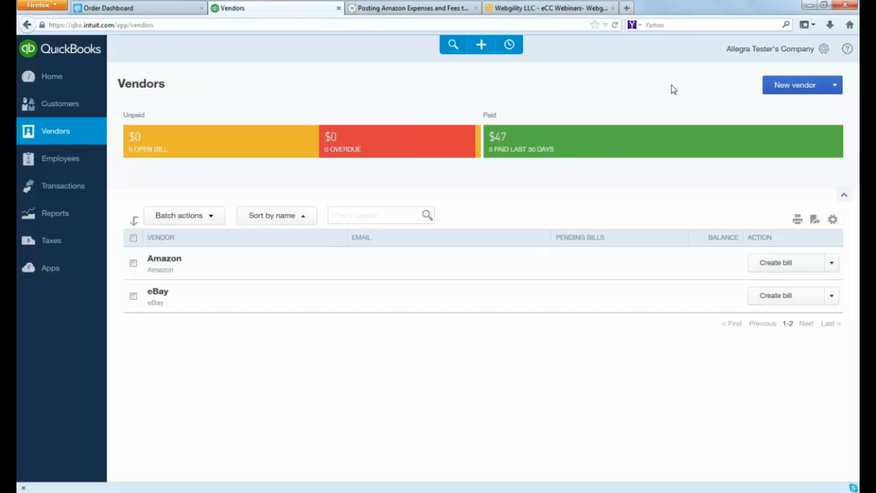
click(824, 54)
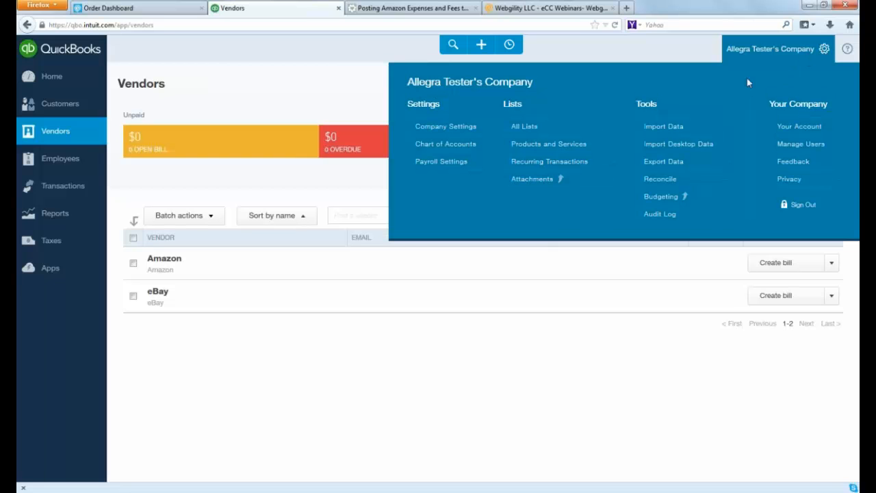
click(469, 146)
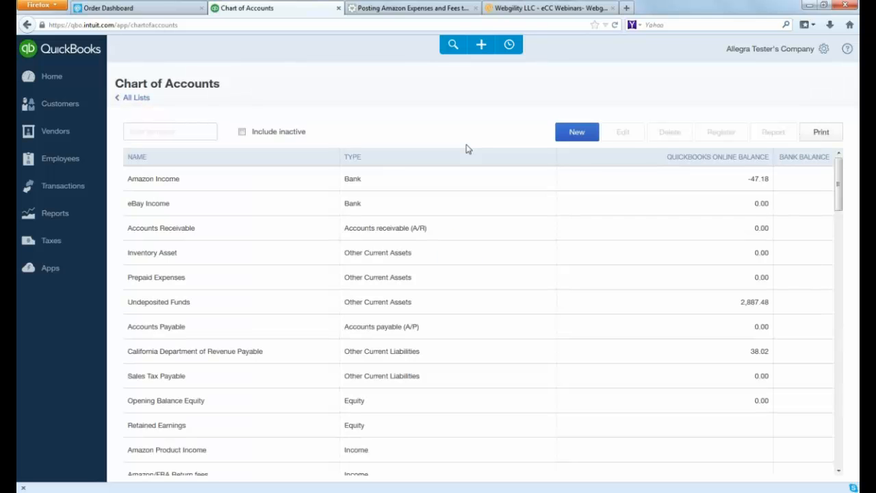
click(208, 129)
text(ama)
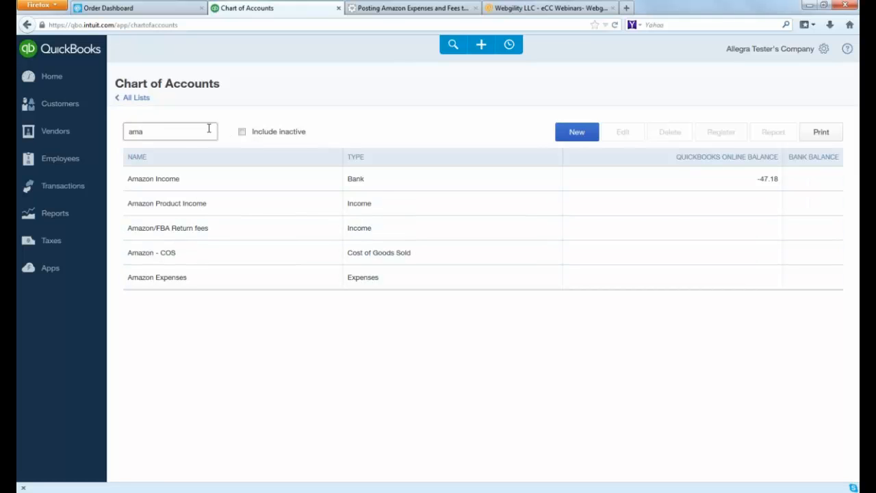
Filter the chart of accounts by "ebay" instead
key(BackSpace)
key(BackSpace)
key(BackSpace)
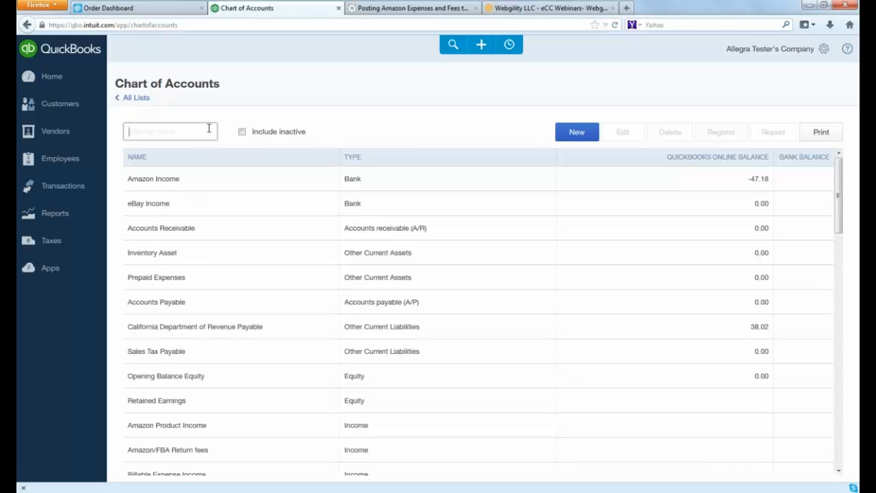
text(ebay)
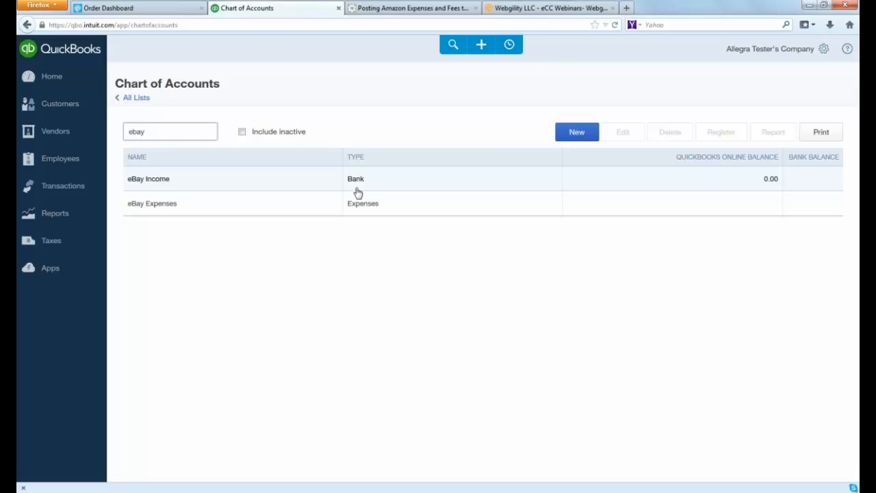
Switch to the eCC order dashboard, select East West Skate Shop, and review its order and expense download settings without changing them
click(170, 10)
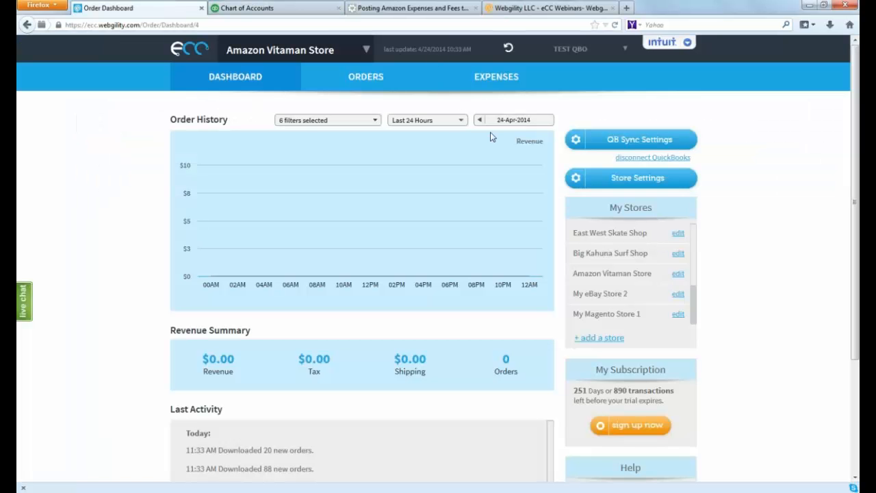
click(366, 54)
click(293, 78)
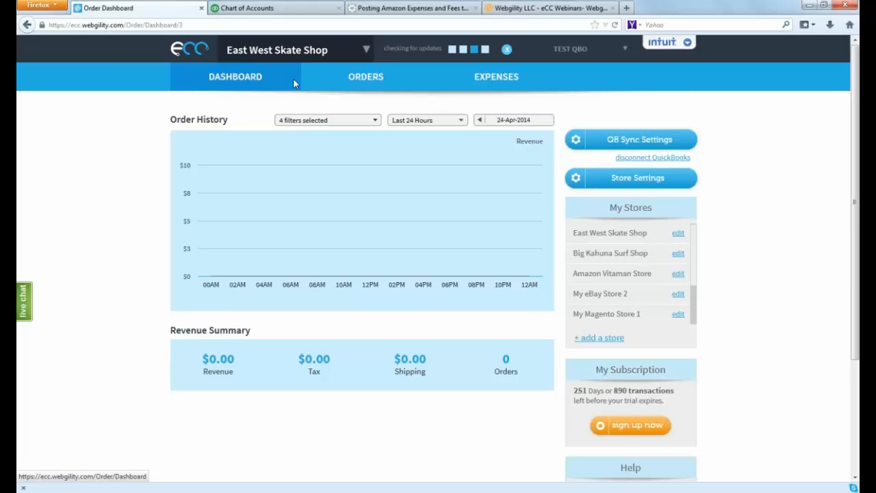
mouse_move(578, 179)
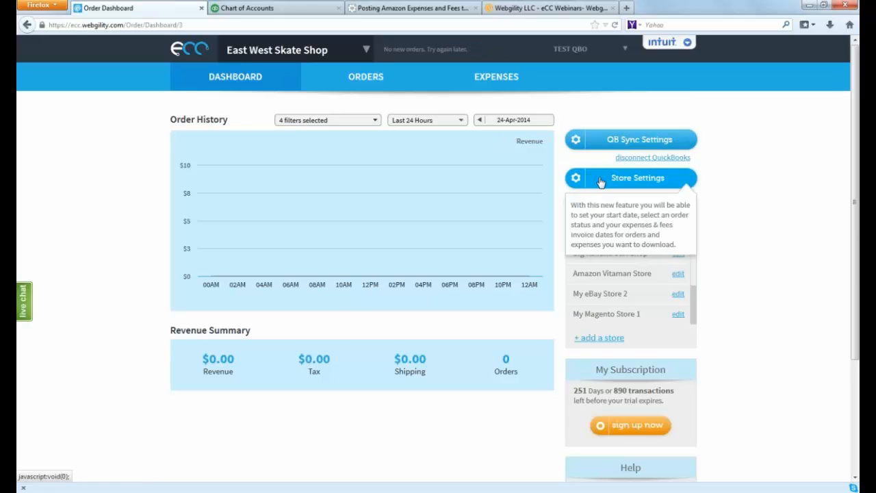
click(600, 180)
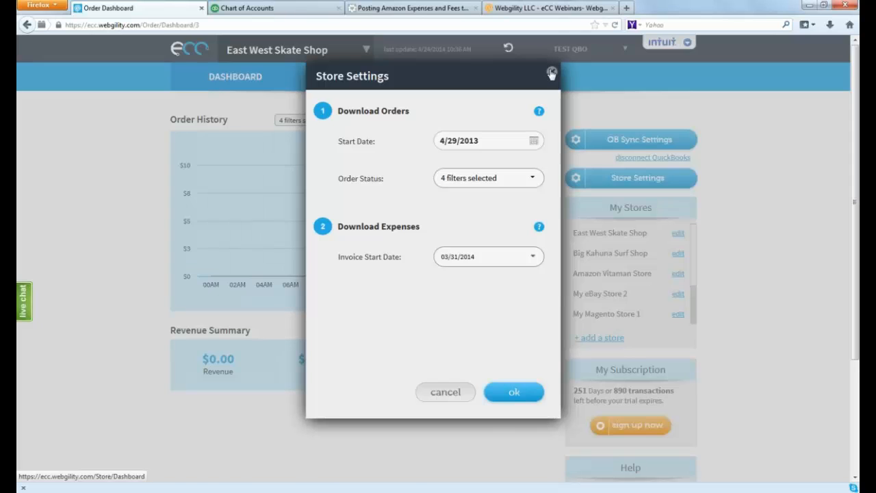
click(551, 73)
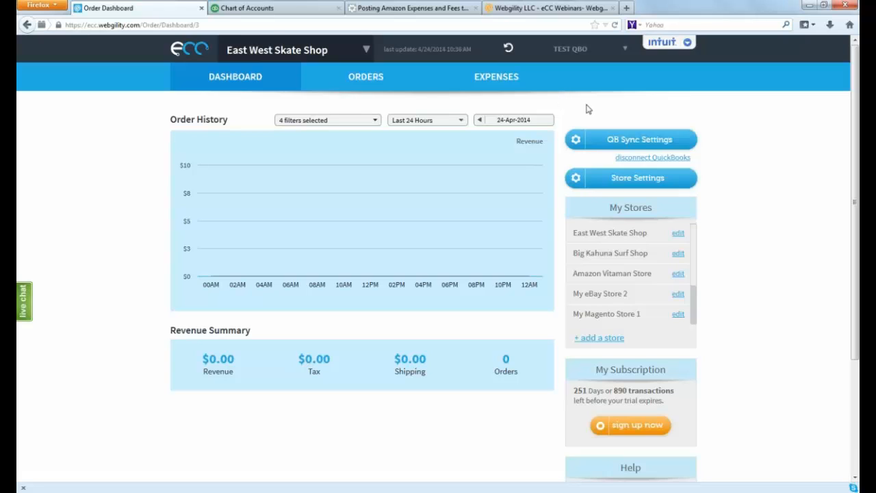
Open the expenses and fees sync settings for East West Skate Shop, and turn Mark Bill Paid off and back on
click(604, 141)
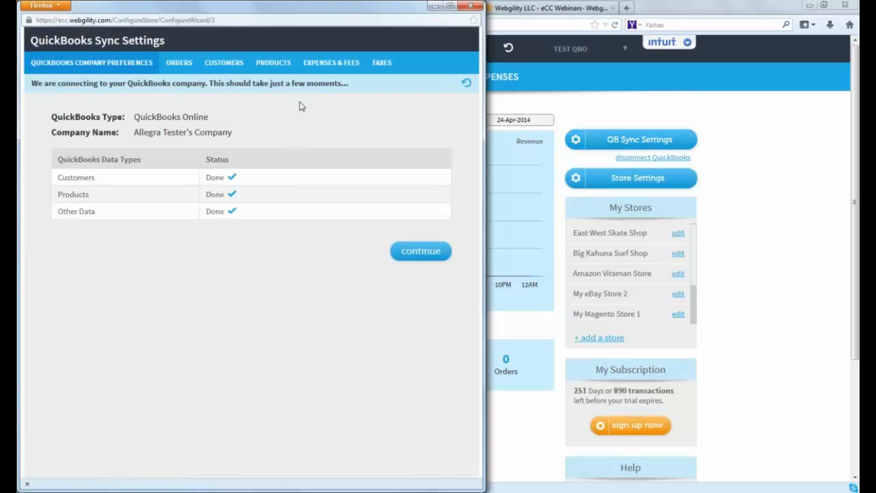
click(336, 69)
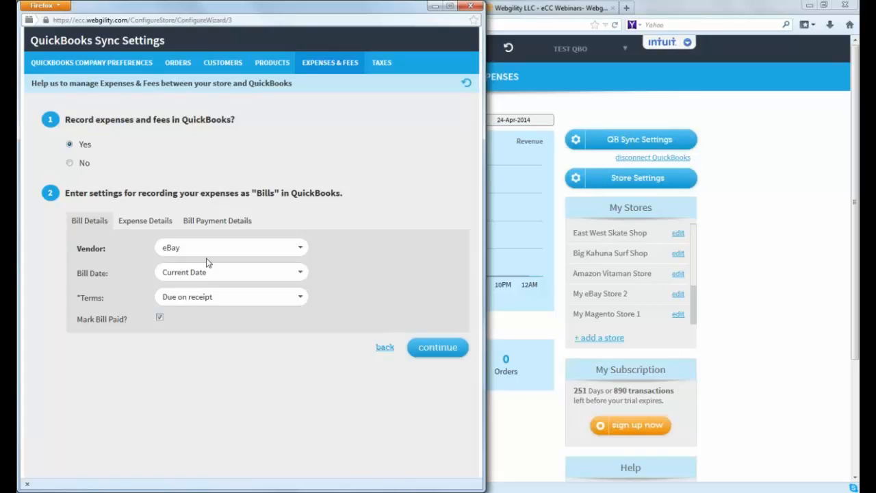
click(159, 318)
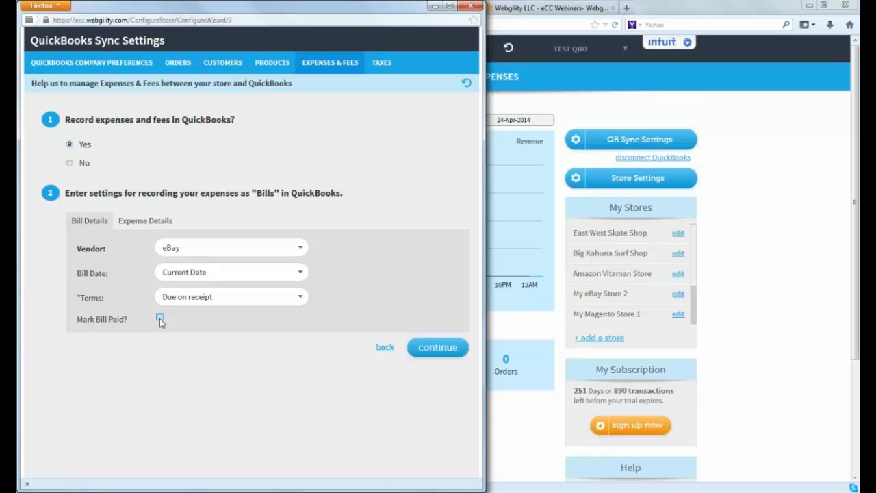
click(159, 318)
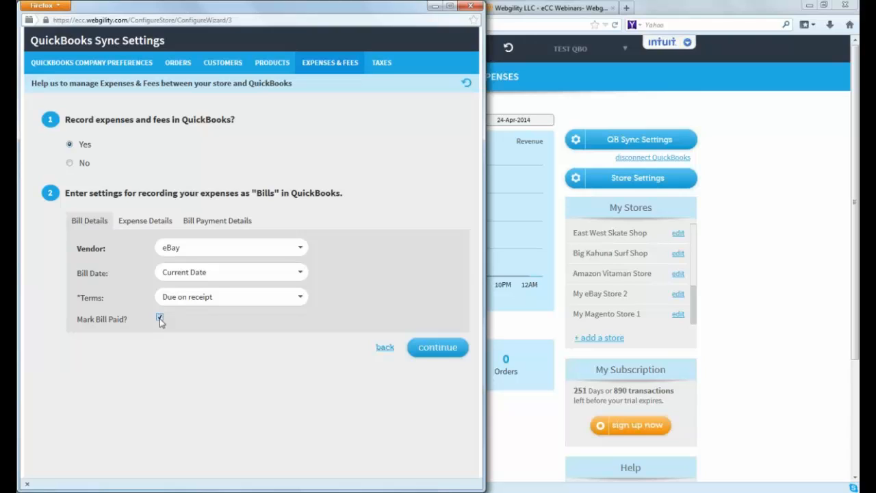
Set the bill date for eBay expenses to Invoice Date and continue to the expense details
click(301, 274)
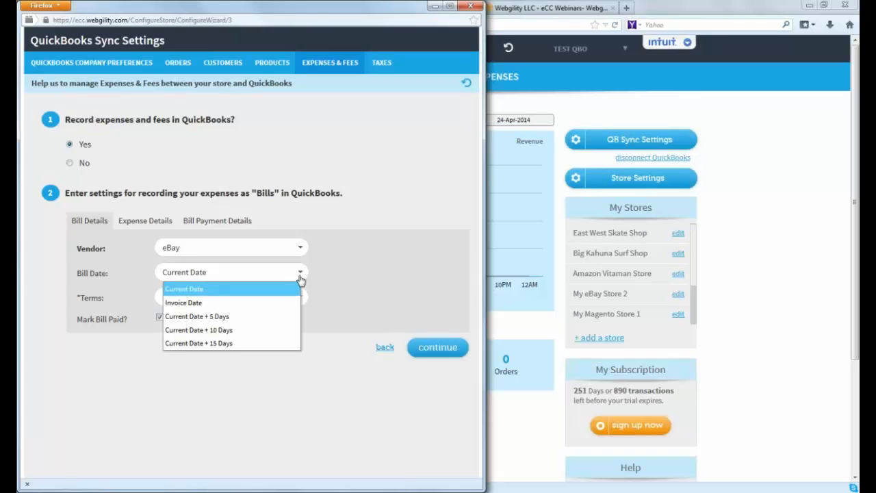
click(211, 307)
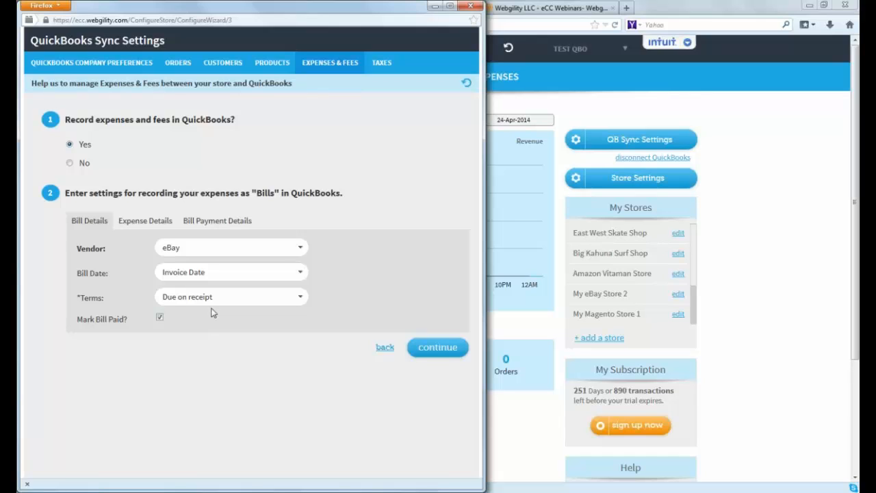
click(301, 276)
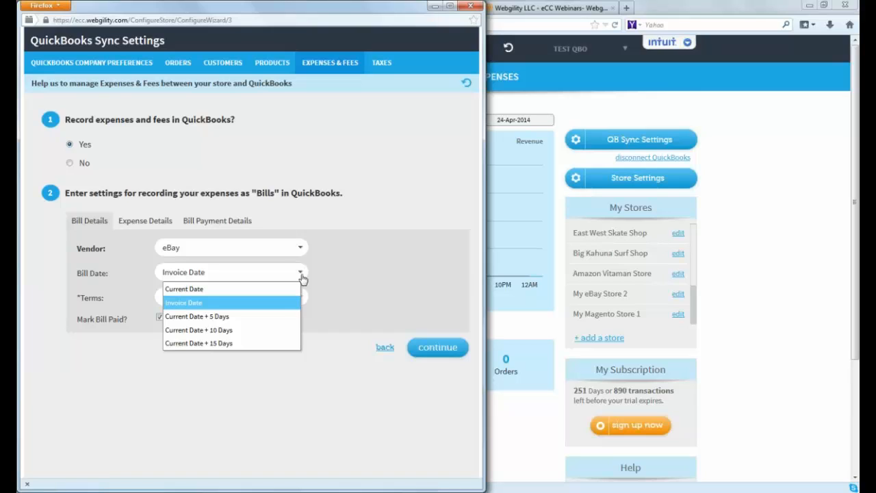
click(314, 401)
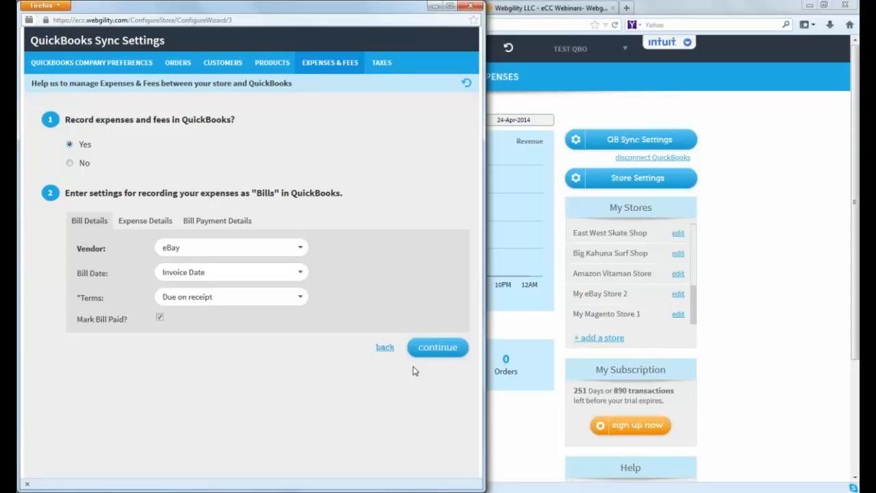
click(431, 347)
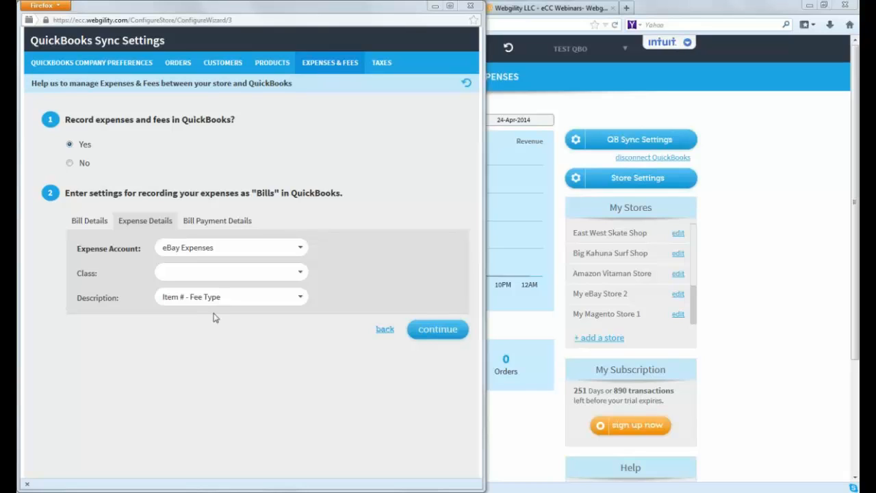
Continue to the bill payment details, check the payment method options, and set the payment date to Invoice Date
click(443, 329)
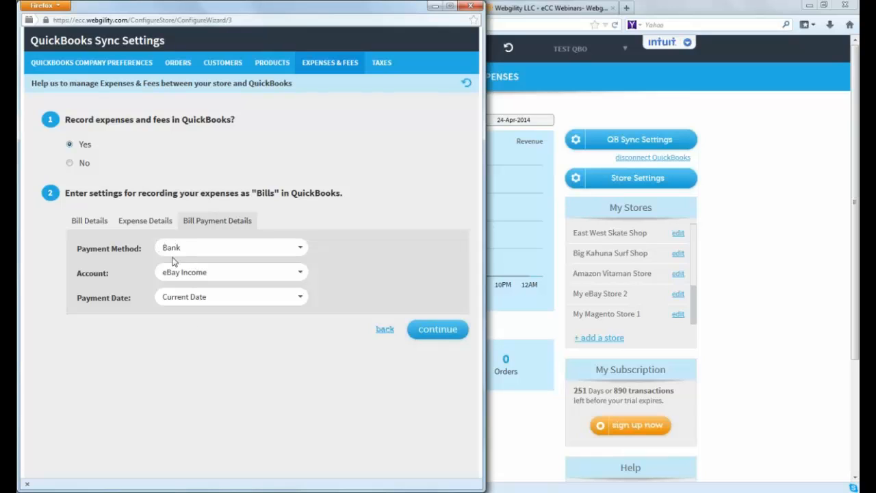
click(303, 256)
click(303, 256)
click(299, 299)
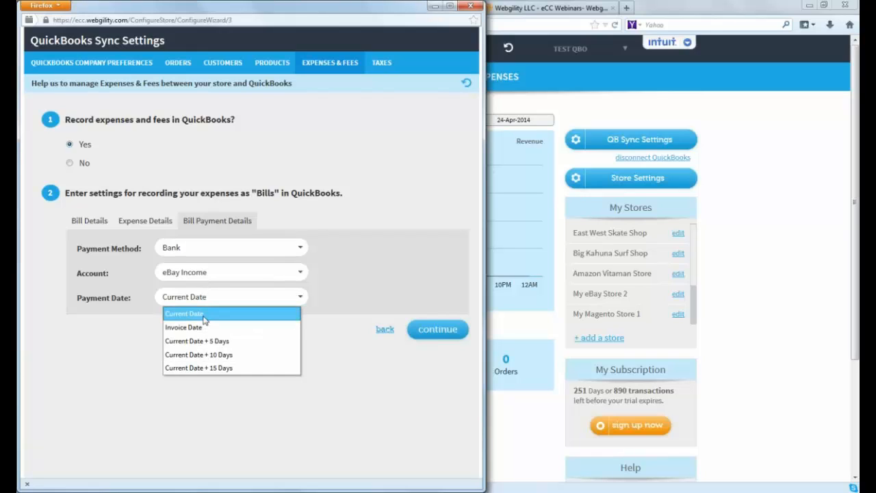
click(195, 327)
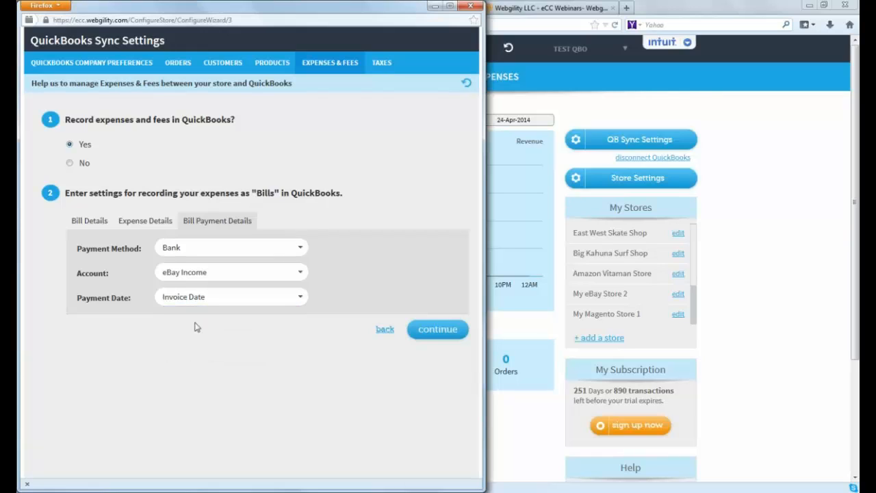
Compare the bill details with the bill payment details, then view the tax settings and close the sync settings
click(83, 224)
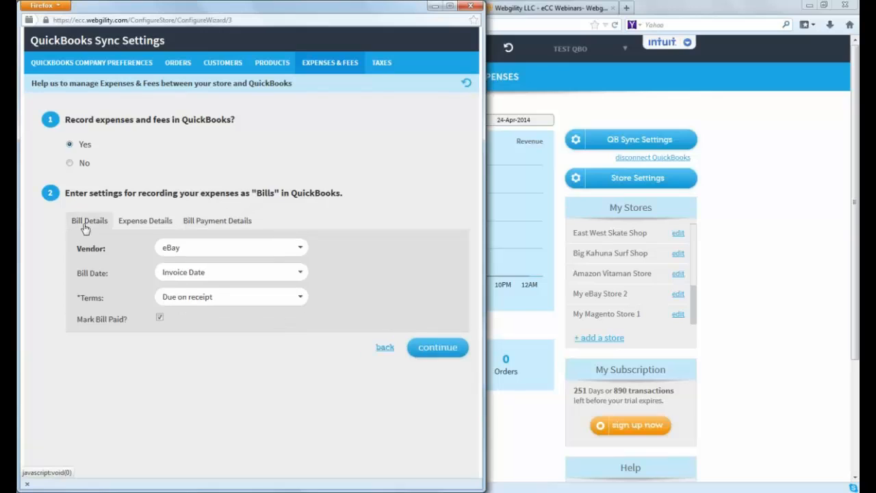
click(231, 225)
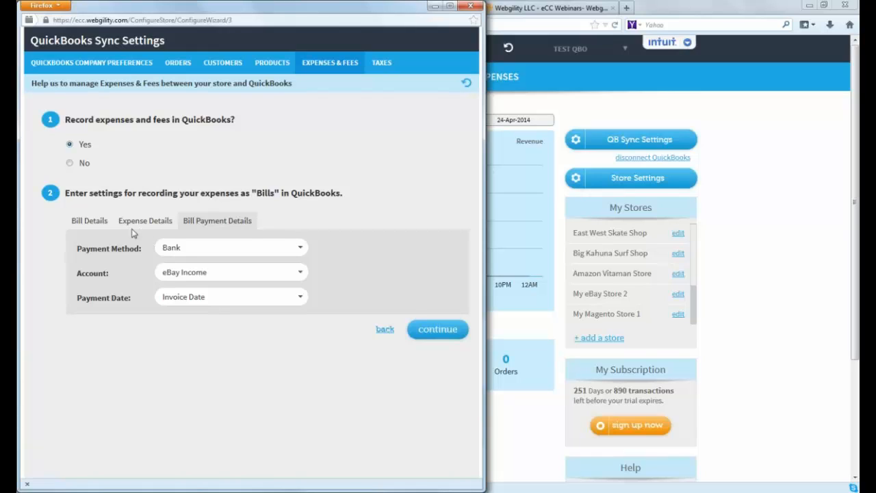
click(93, 221)
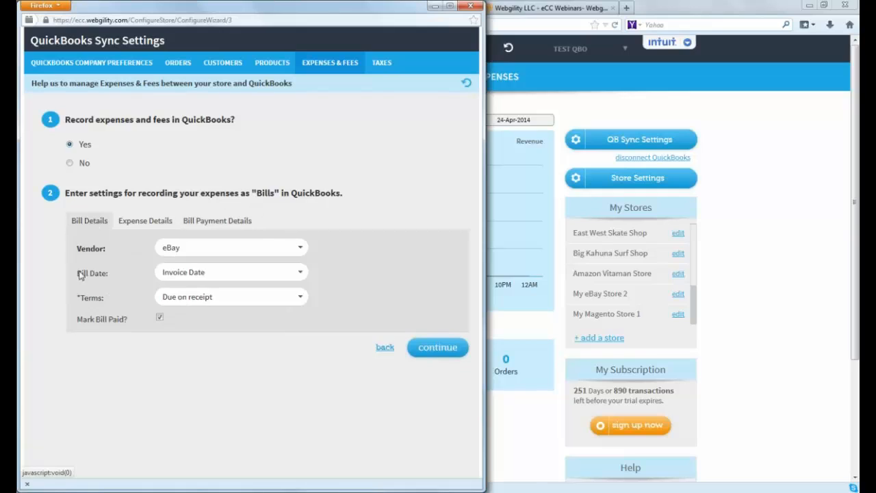
click(216, 222)
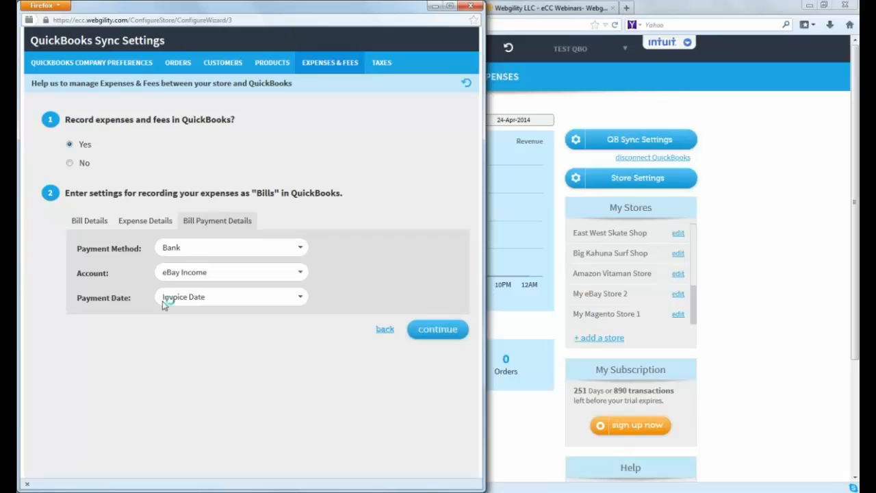
click(431, 336)
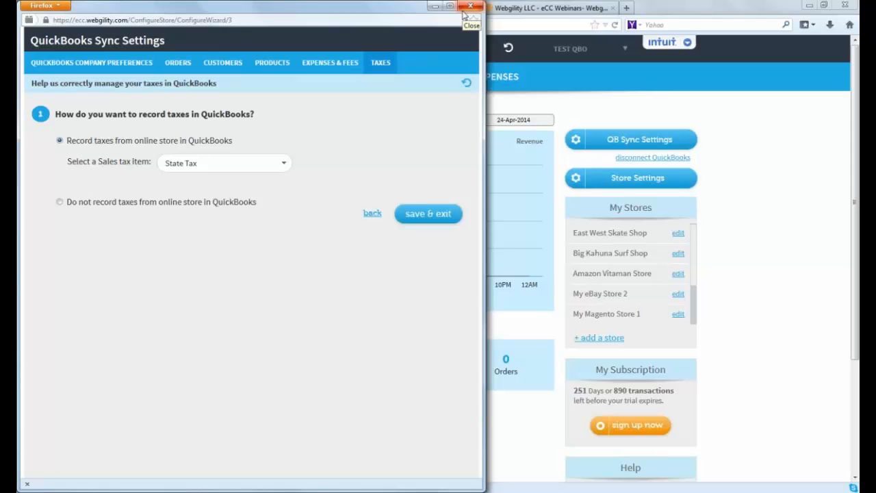
click(465, 8)
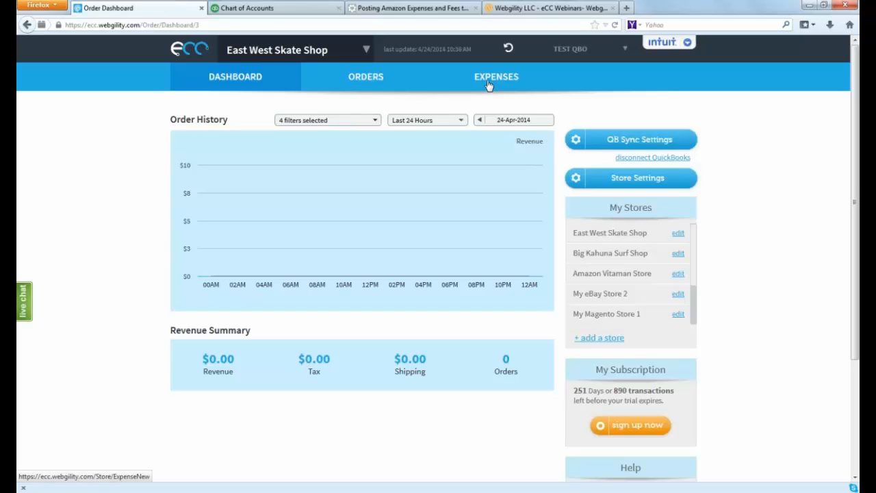
Select the Amazon Vitaman Store and review its merchant order, FBA order and expense download dates without changing them
click(367, 52)
click(291, 125)
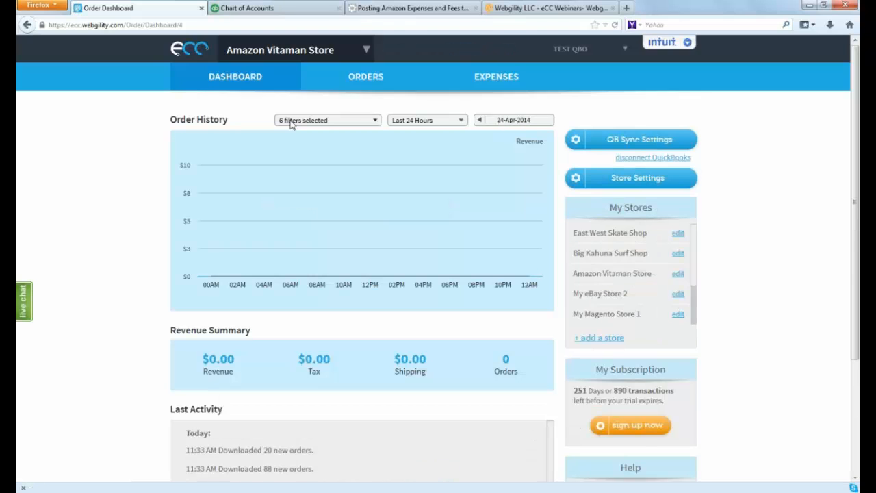
mouse_move(599, 186)
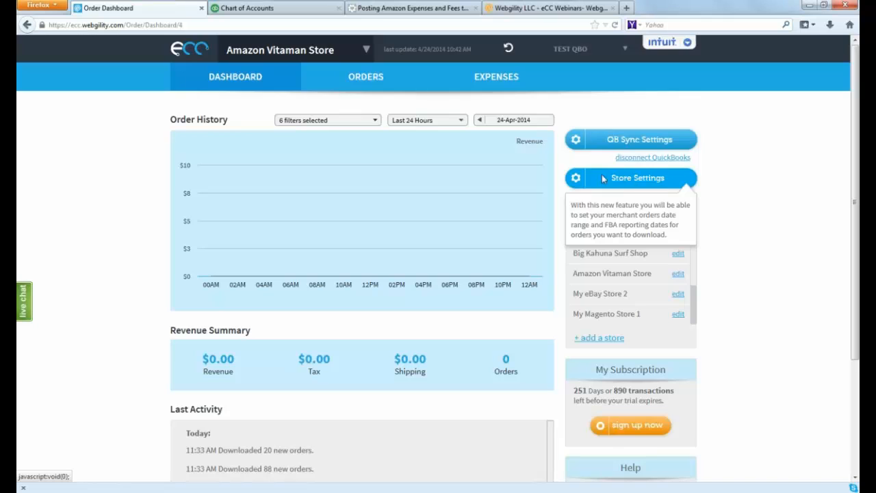
click(604, 179)
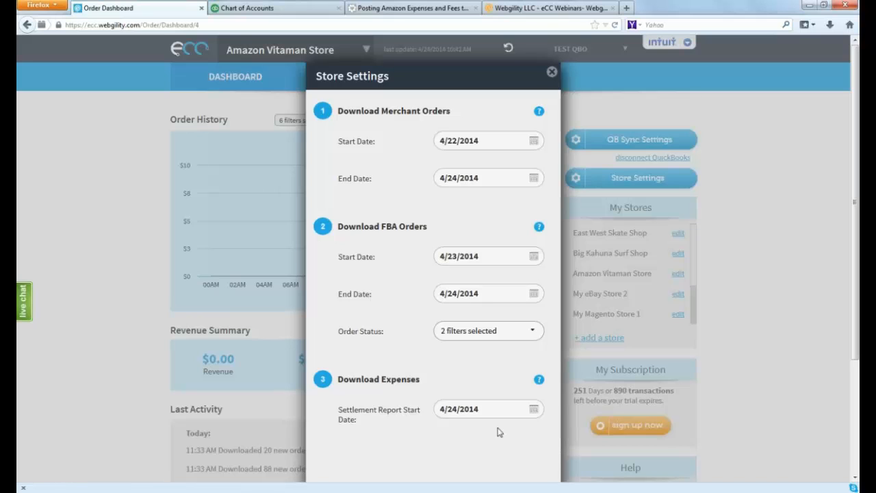
click(552, 73)
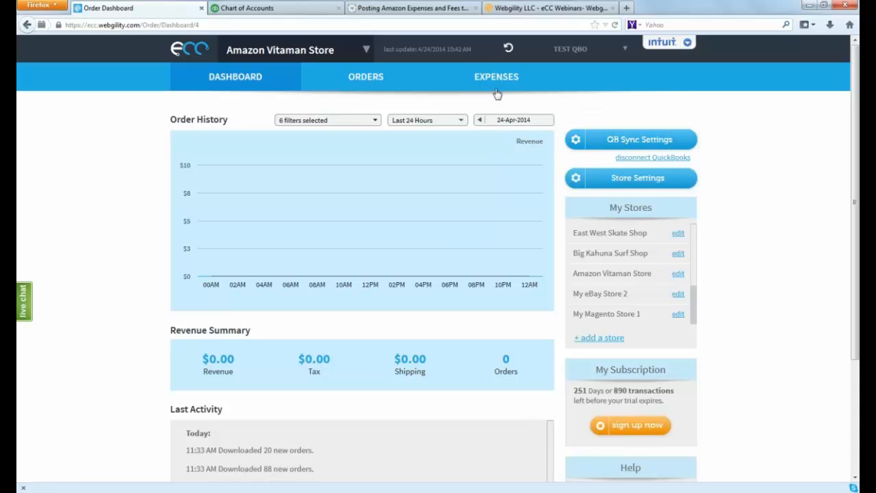
Open the expenses and fees page of the QuickBooks sync settings for the Amazon Vitaman Store
click(608, 142)
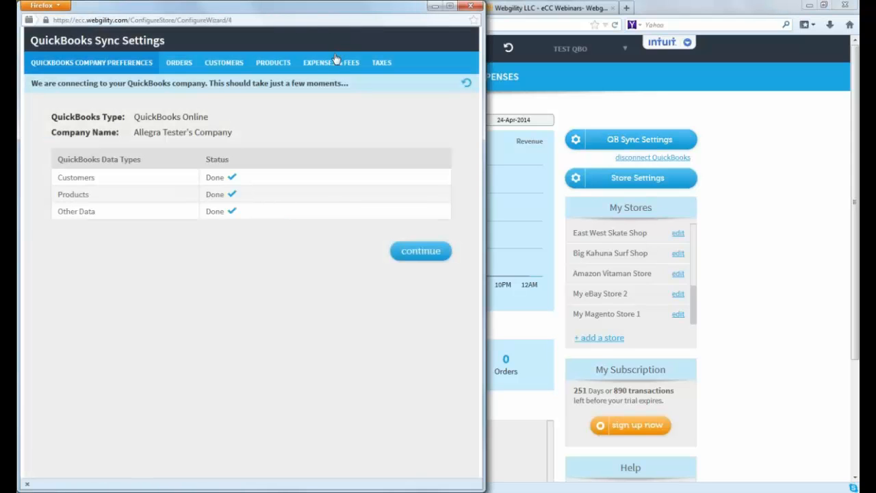
click(331, 61)
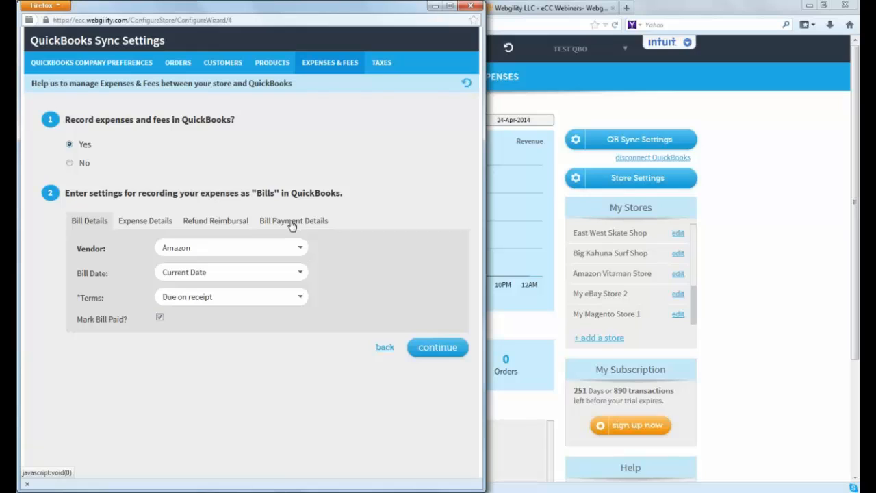
Continue through the expense, refund reimbursal, bill payment and tax settings without changing them, and save the QuickBooks sync settings
click(438, 353)
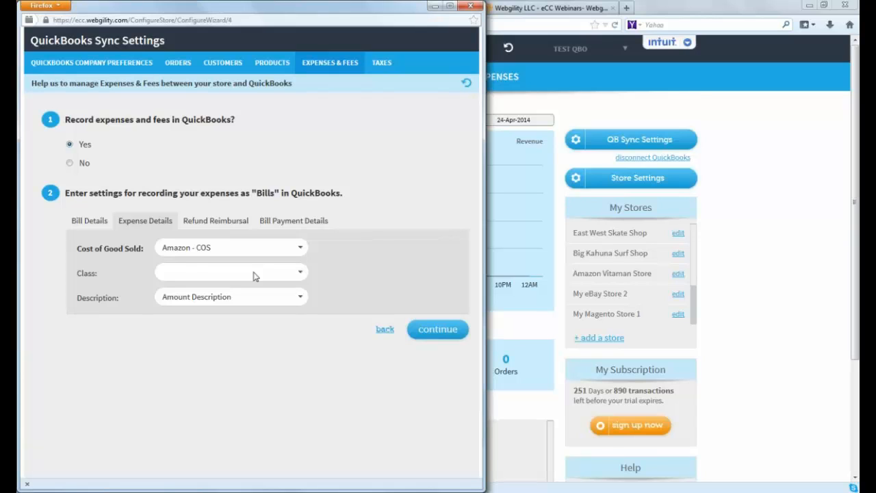
click(437, 334)
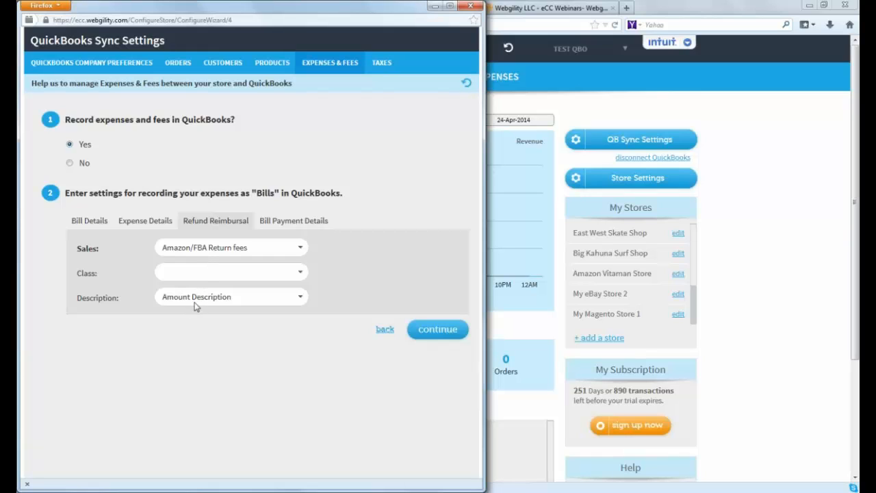
click(422, 332)
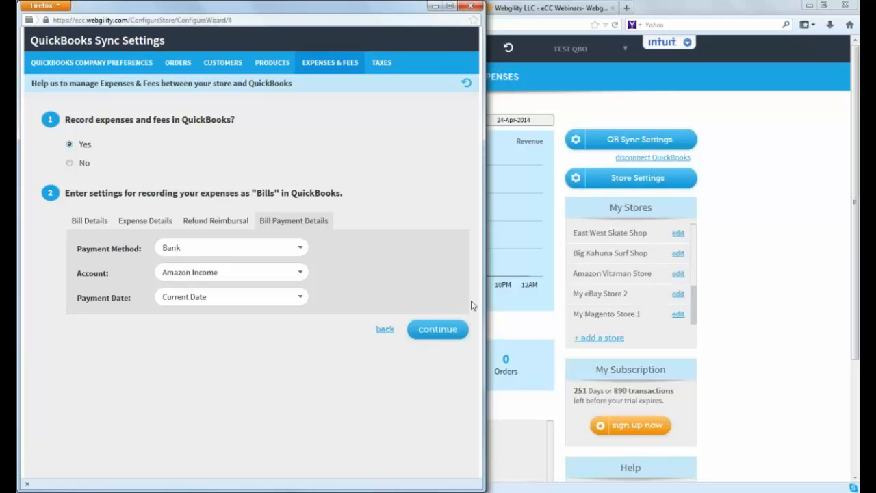
click(446, 333)
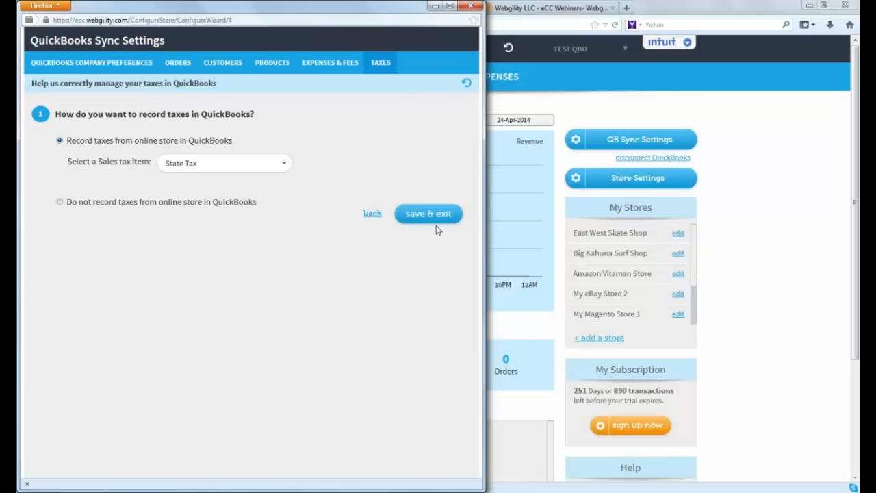
click(442, 218)
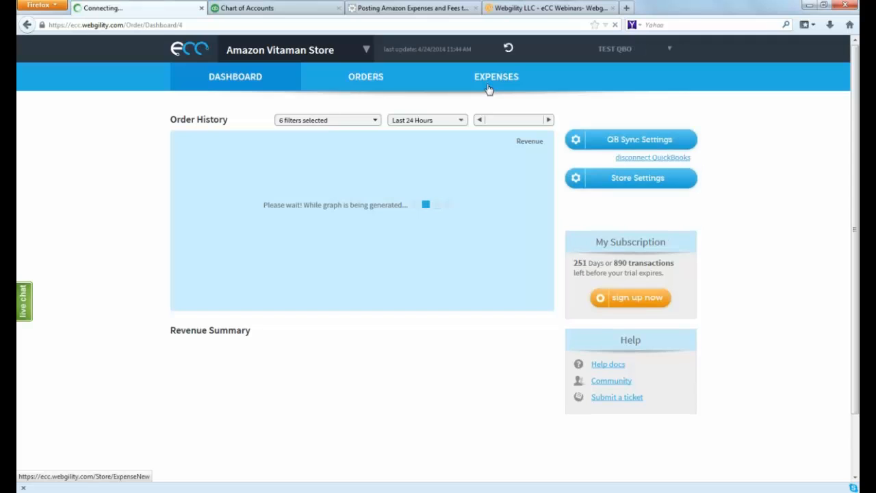
Open the expenses page of the Amazon Vitaman Store and dismiss the introductory tour
click(489, 89)
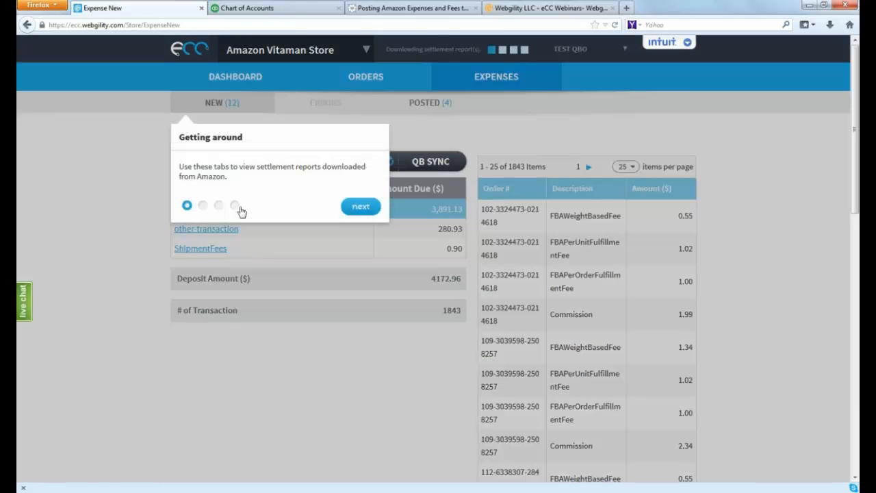
click(350, 211)
click(555, 287)
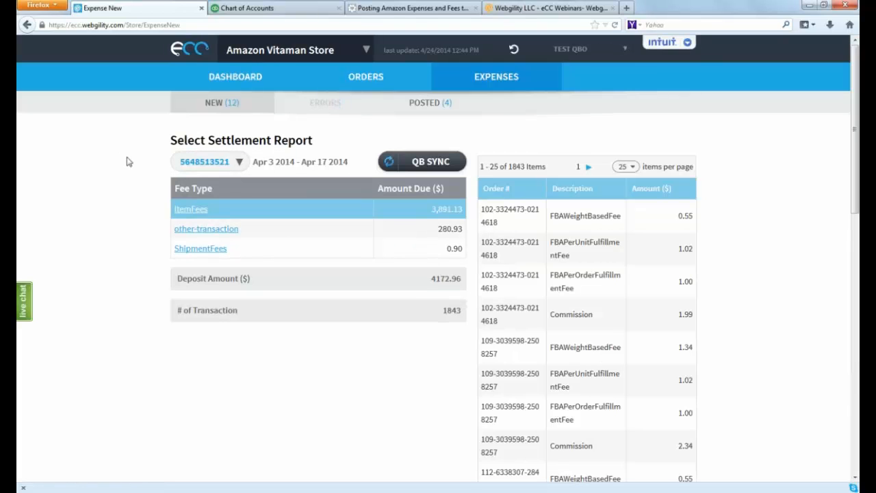
click(239, 163)
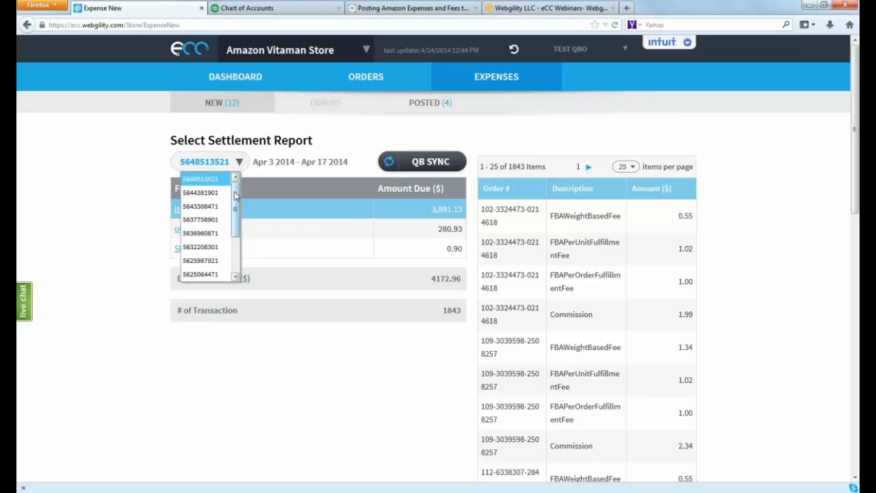
drag(234, 197, 235, 233)
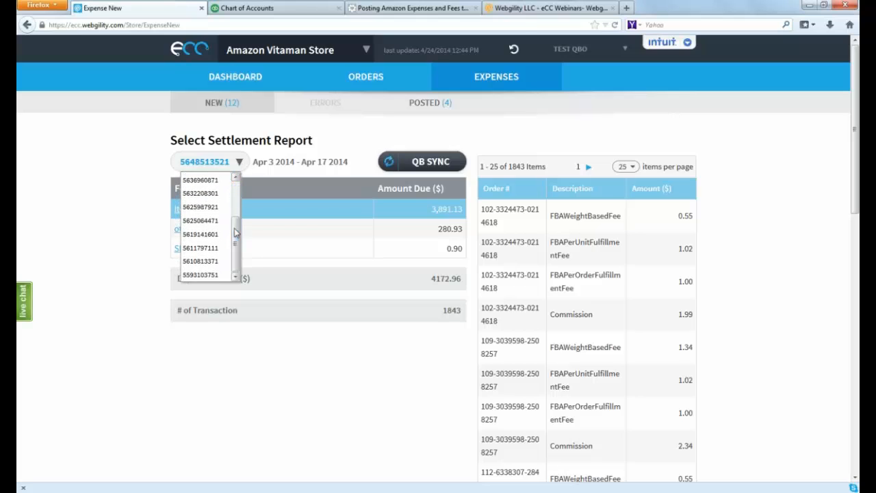
click(207, 234)
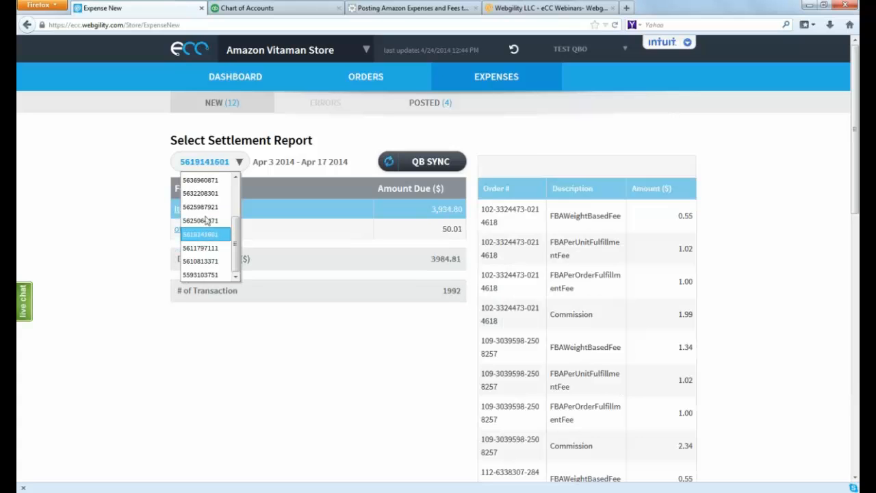
click(291, 174)
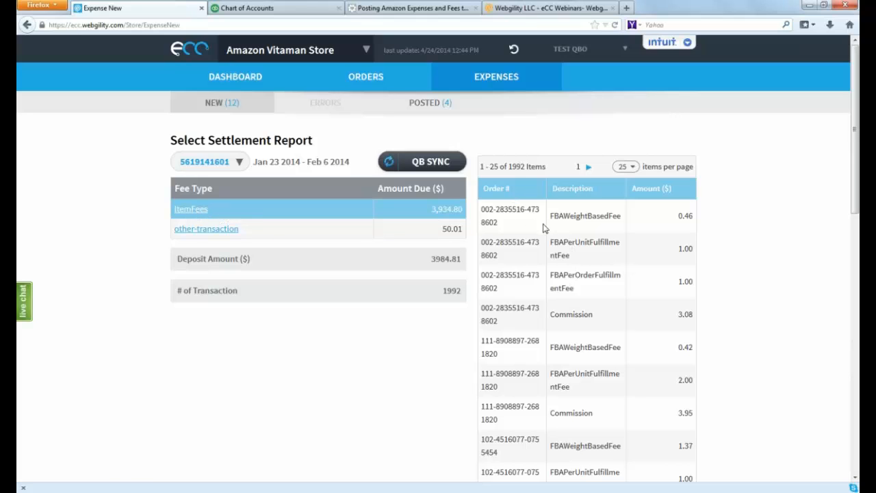
Review the item fee lines of the selected settlement report, then its other-transaction lines
scroll(561, 226, down, 5)
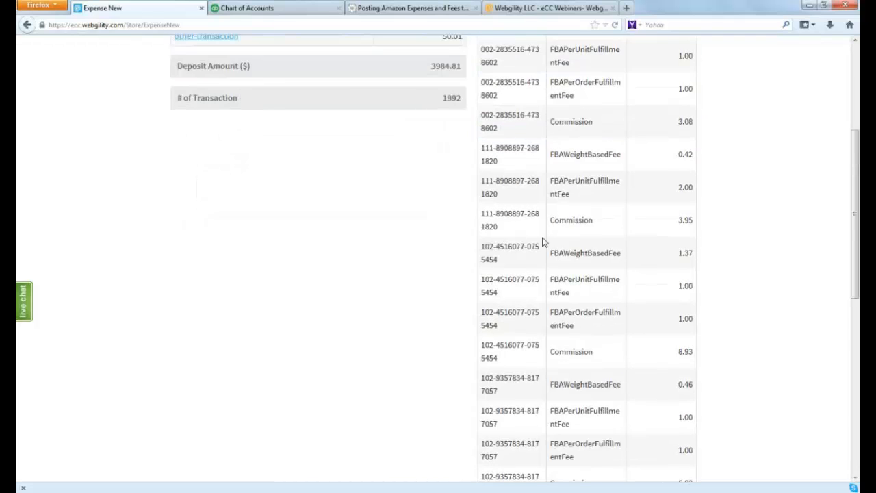
scroll(542, 242, down, 3)
scroll(540, 247, down, 2)
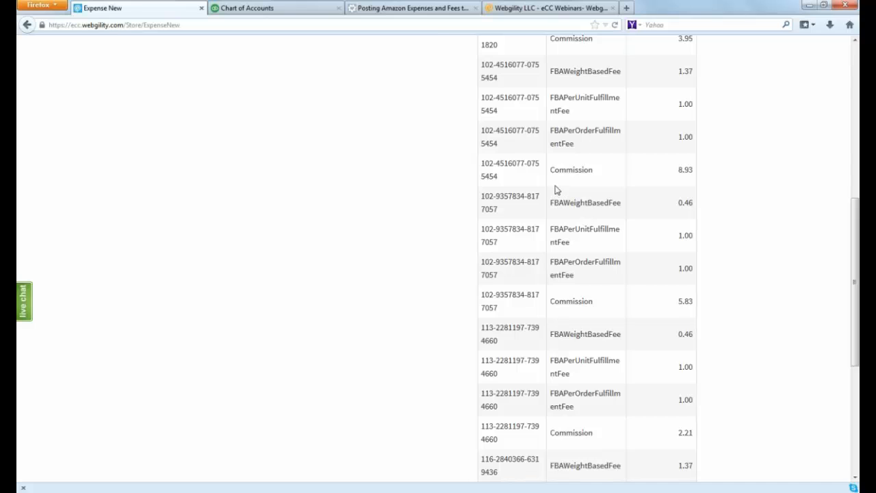
scroll(579, 199, up, 8)
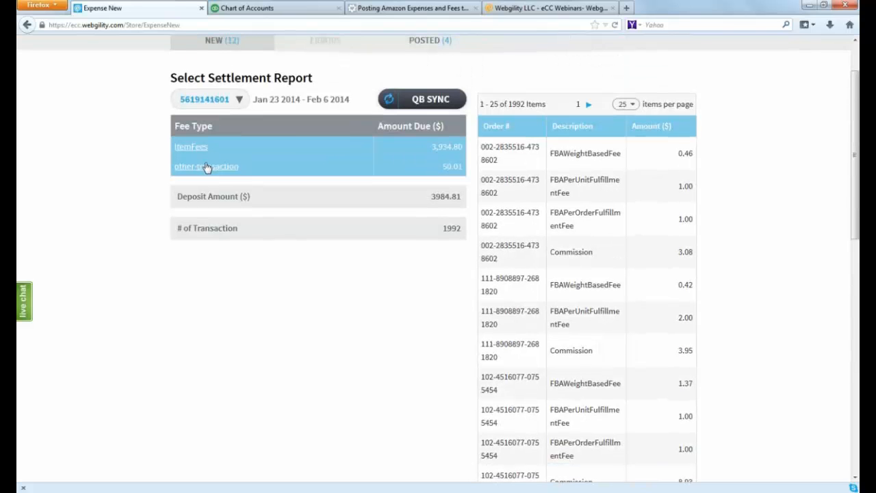
click(208, 167)
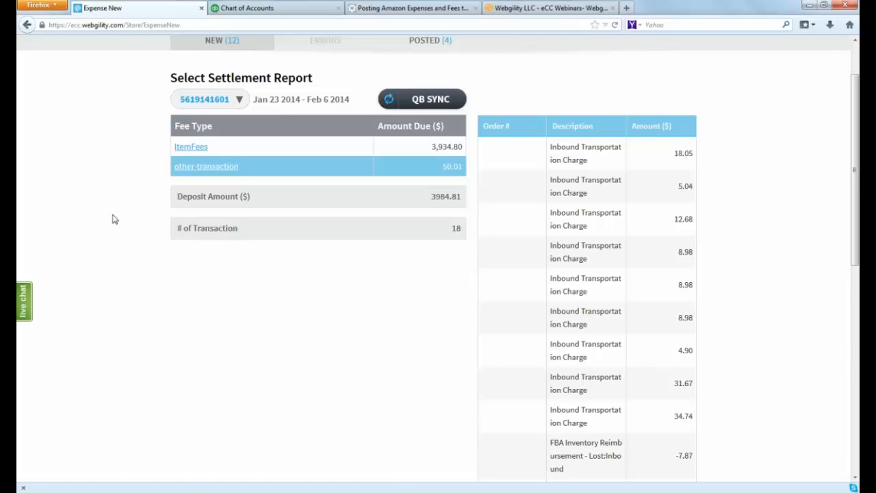
scroll(115, 219, up, 2)
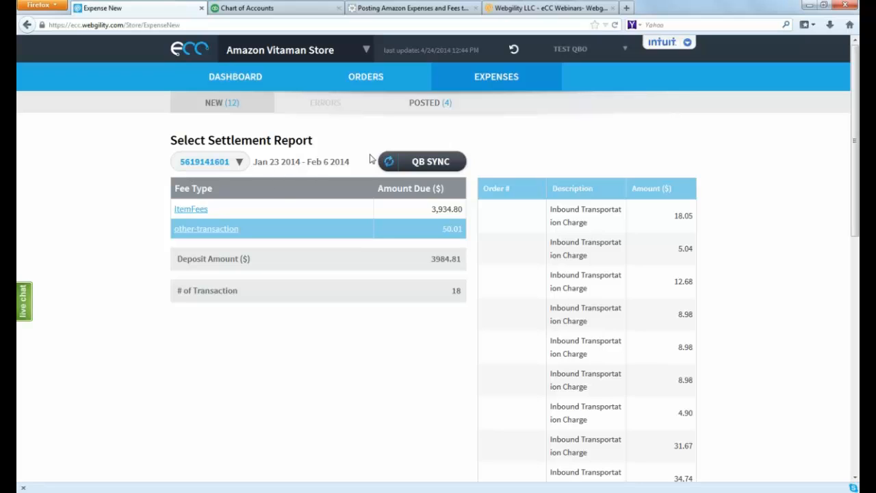
click(405, 169)
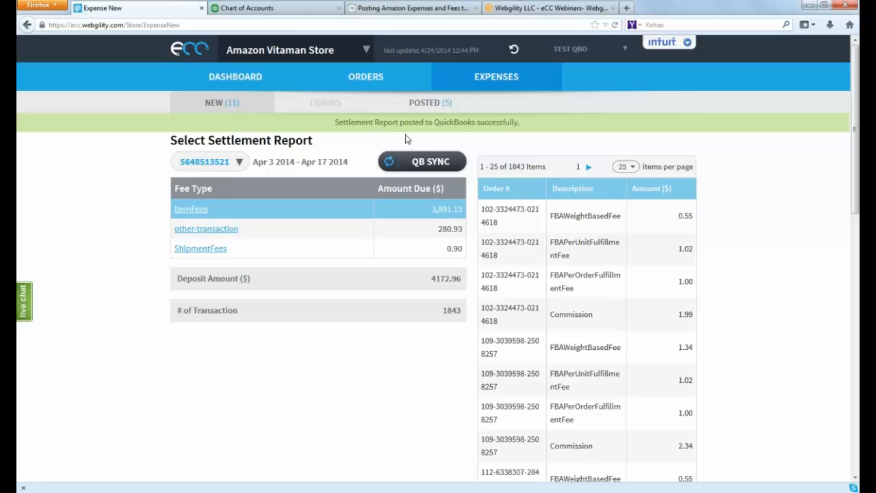
click(424, 103)
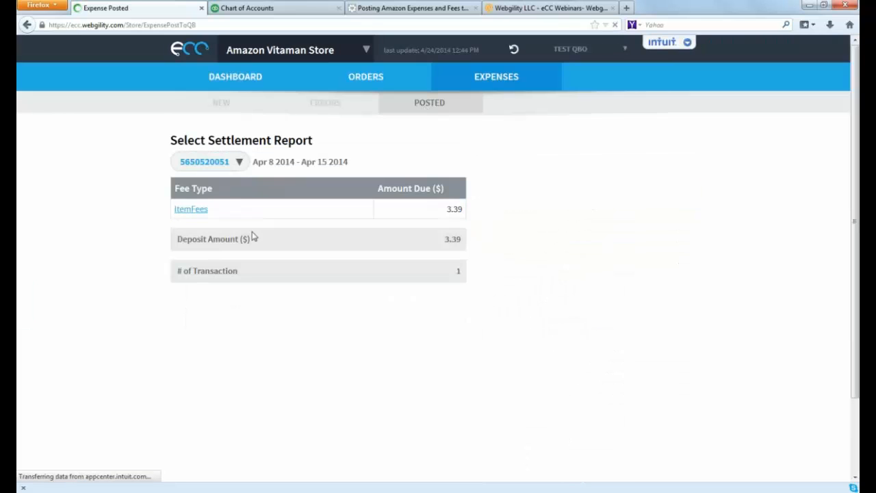
click(239, 162)
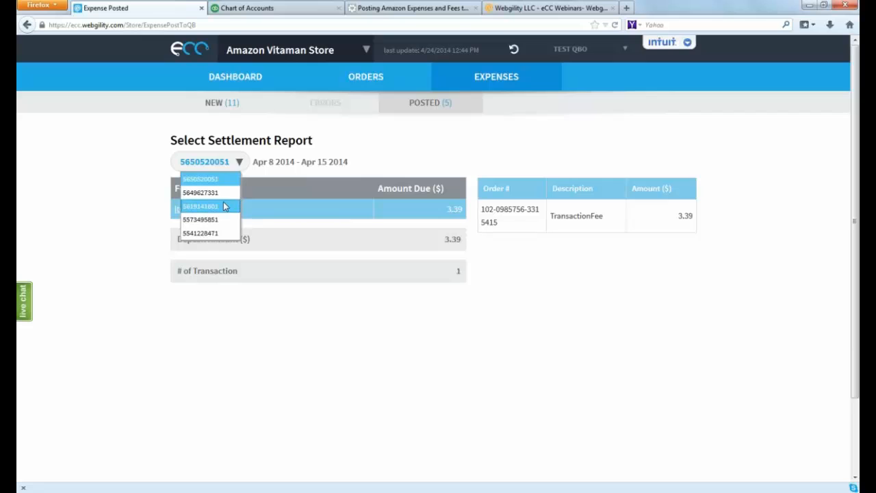
click(223, 204)
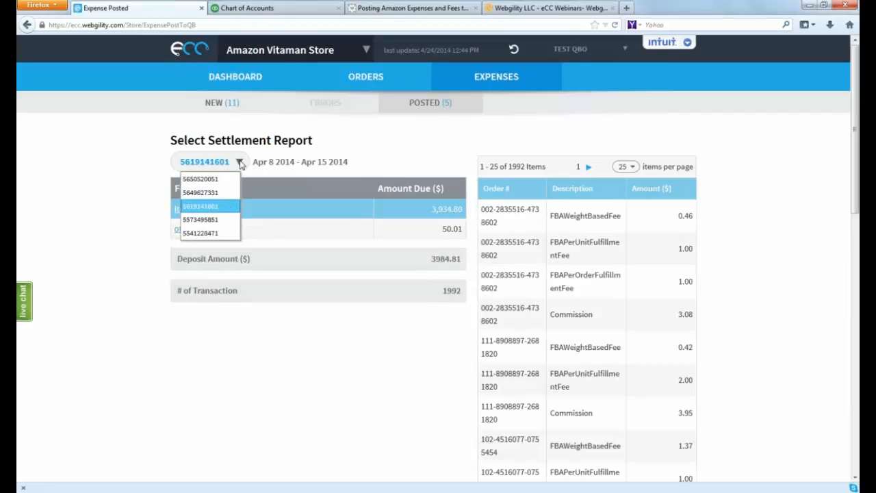
click(239, 162)
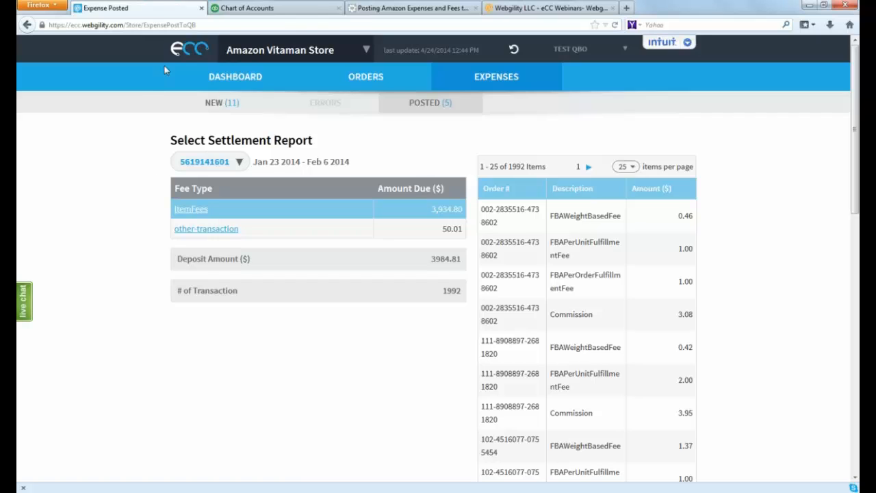
Switch to QuickBooks Online, open the expense transactions, and widen the No. column to show the full bill numbers
click(255, 6)
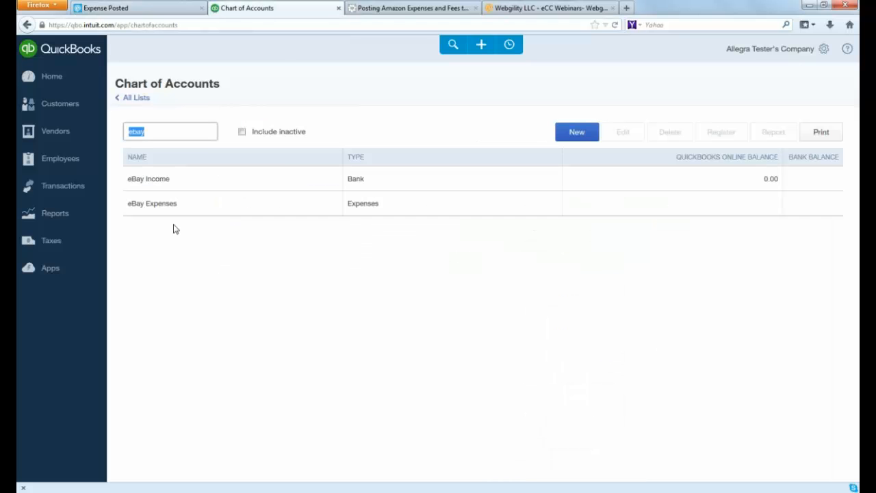
click(79, 198)
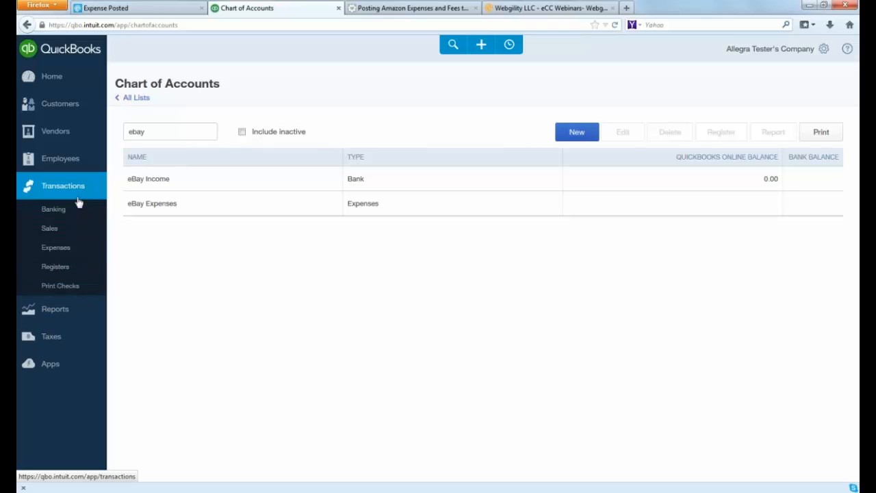
click(64, 254)
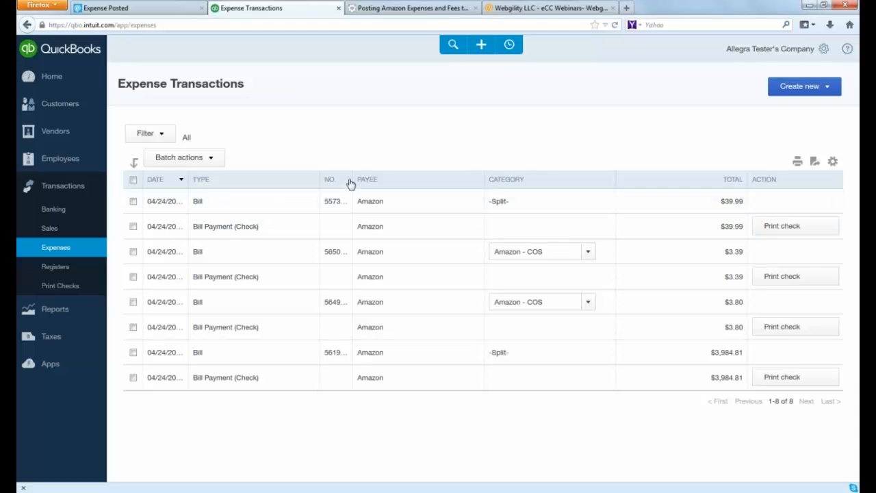
drag(352, 179, 373, 195)
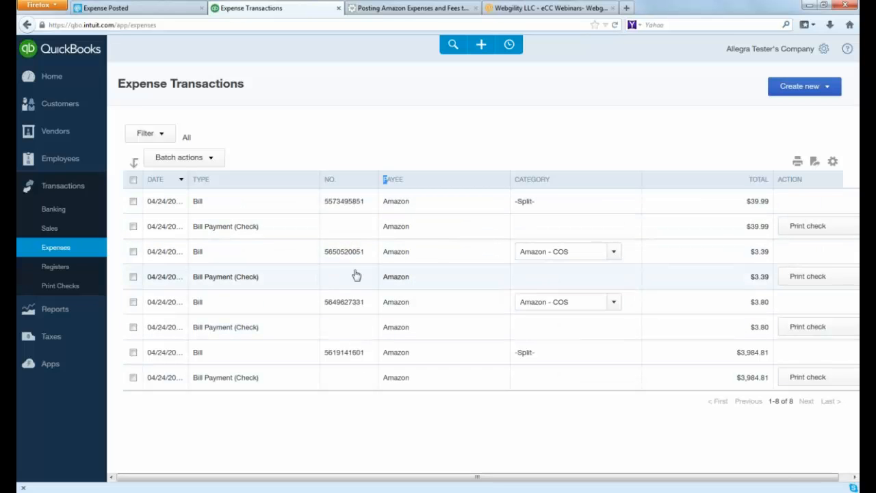
click(148, 9)
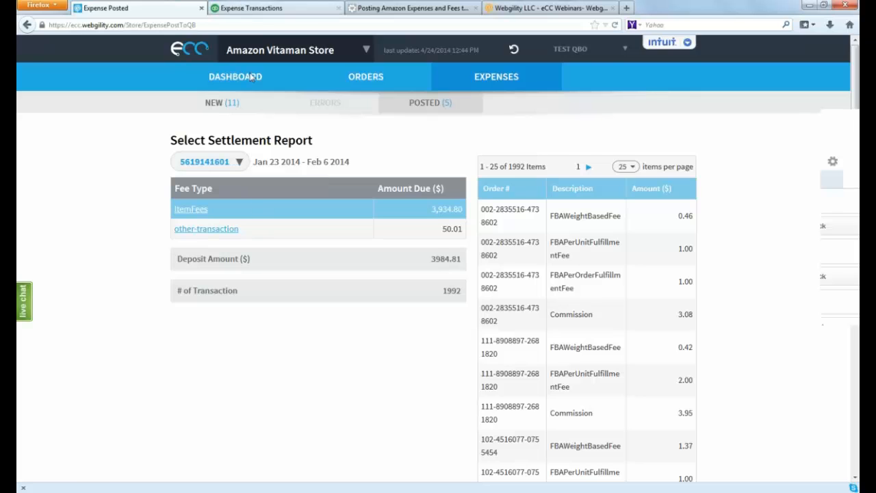
click(243, 8)
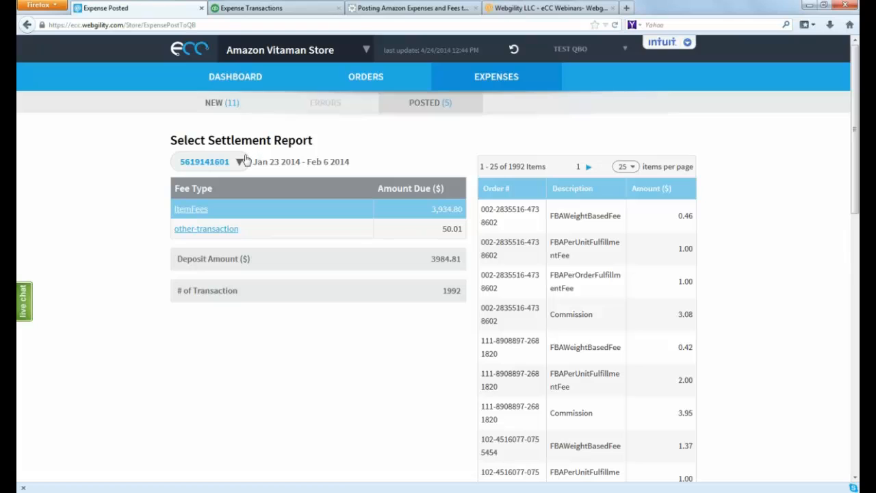
click(239, 162)
click(226, 179)
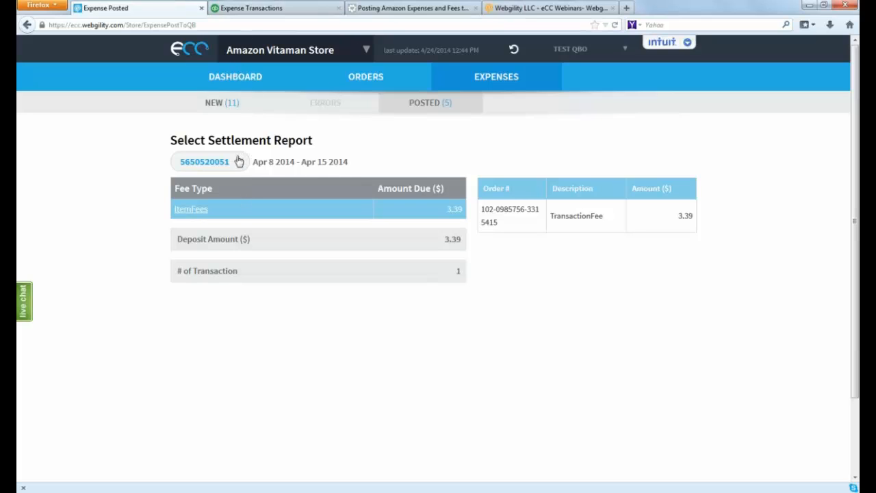
click(239, 162)
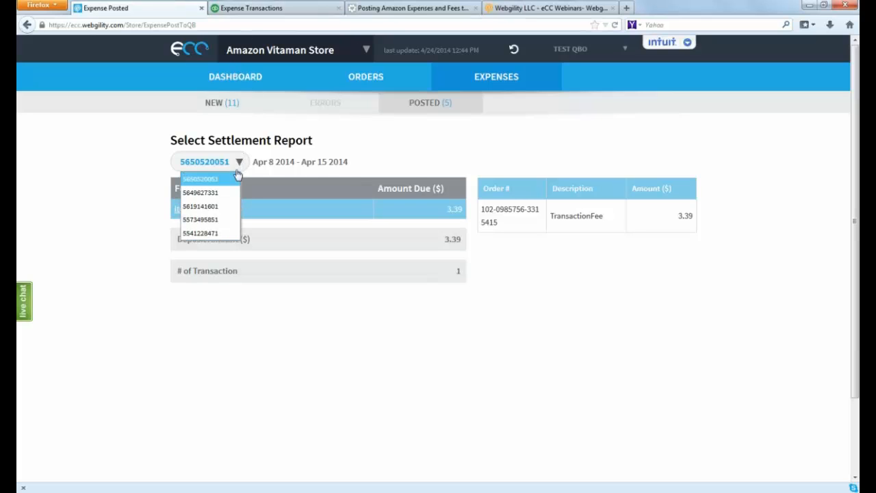
click(215, 220)
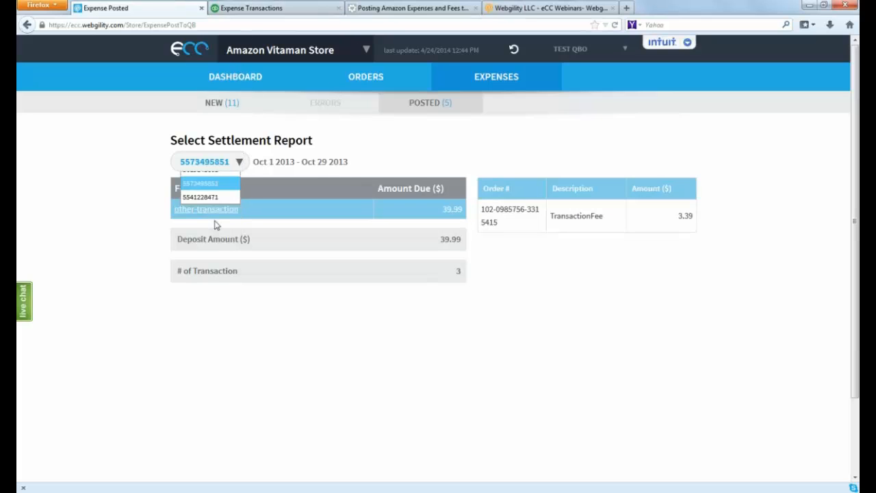
click(279, 9)
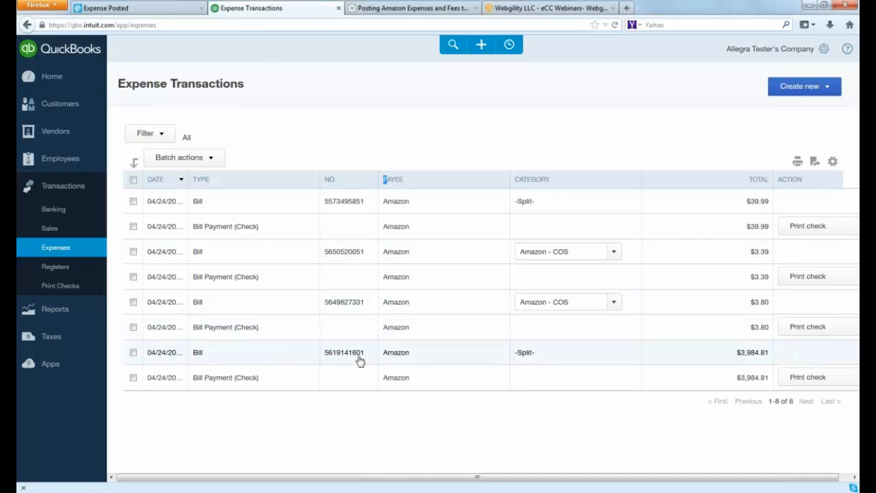
click(163, 8)
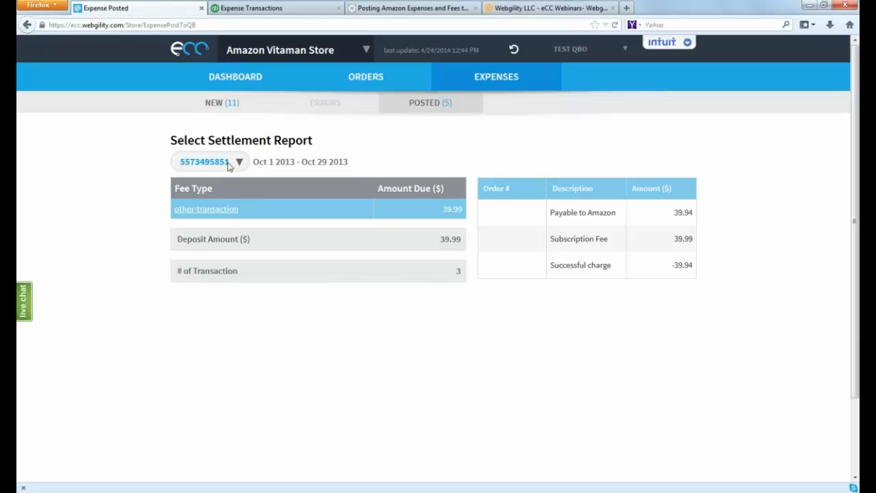
click(232, 163)
click(226, 206)
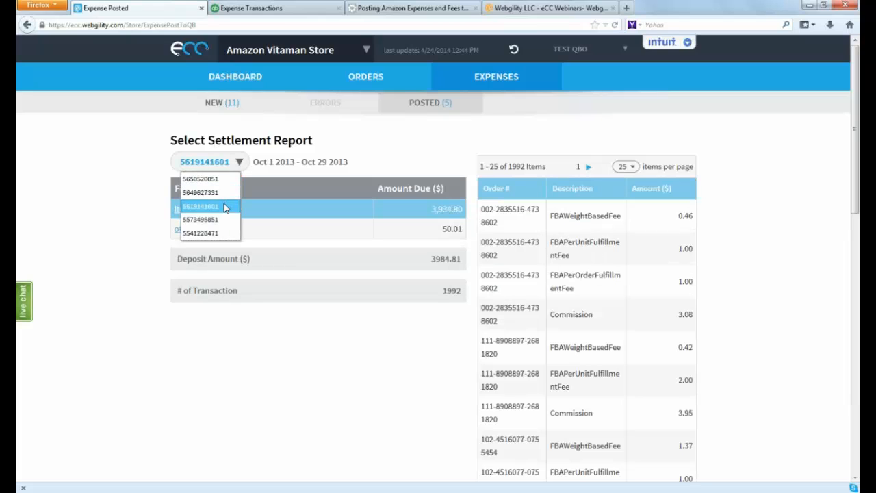
click(256, 8)
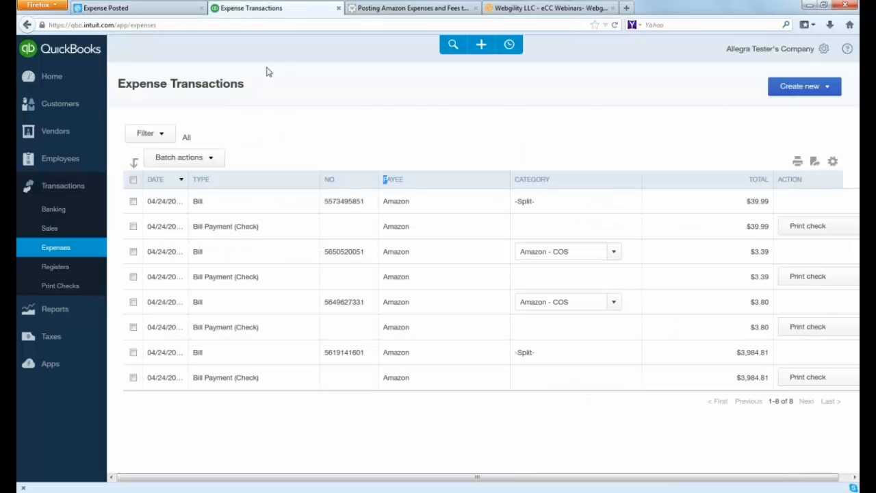
double_click(241, 356)
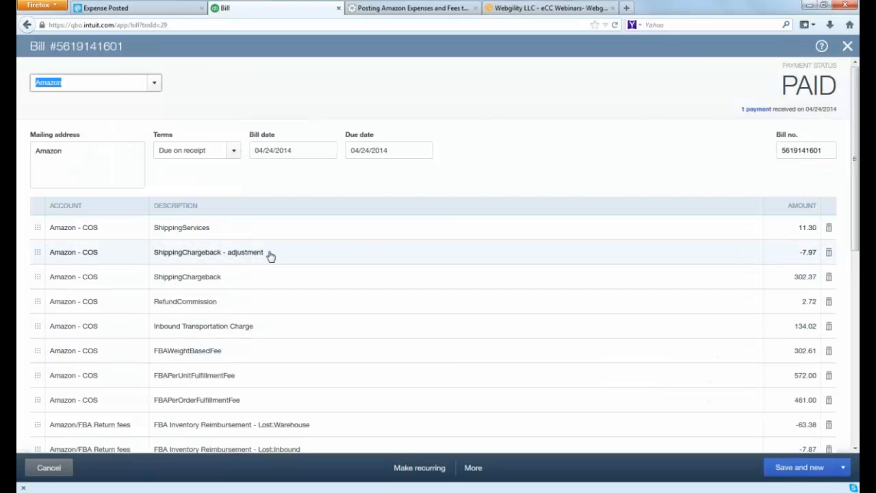
scroll(228, 239, down, 1)
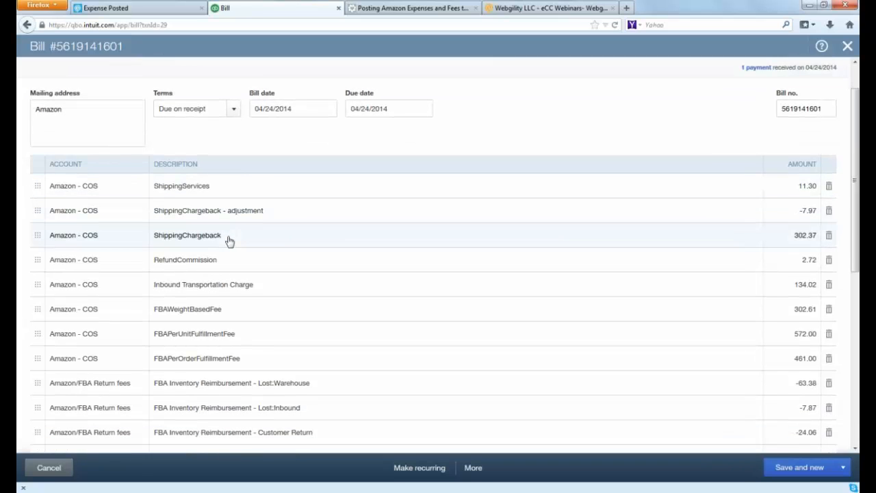
scroll(236, 239, down, 3)
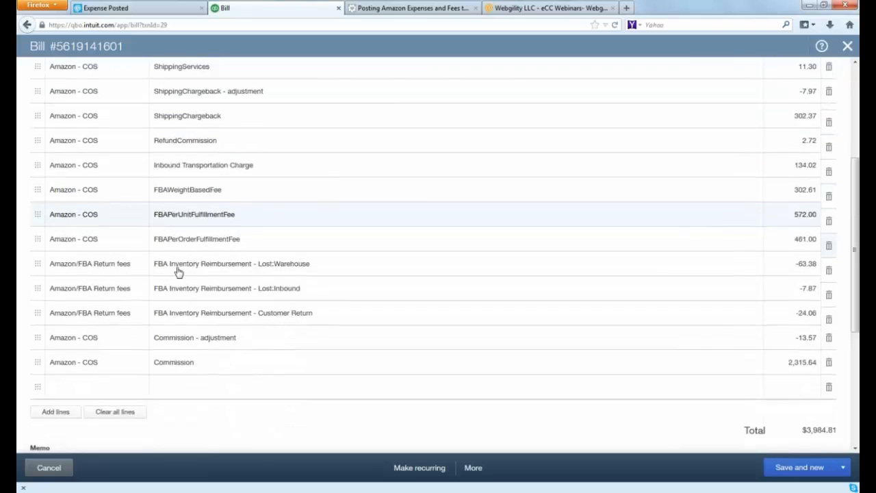
scroll(178, 271, down, 1)
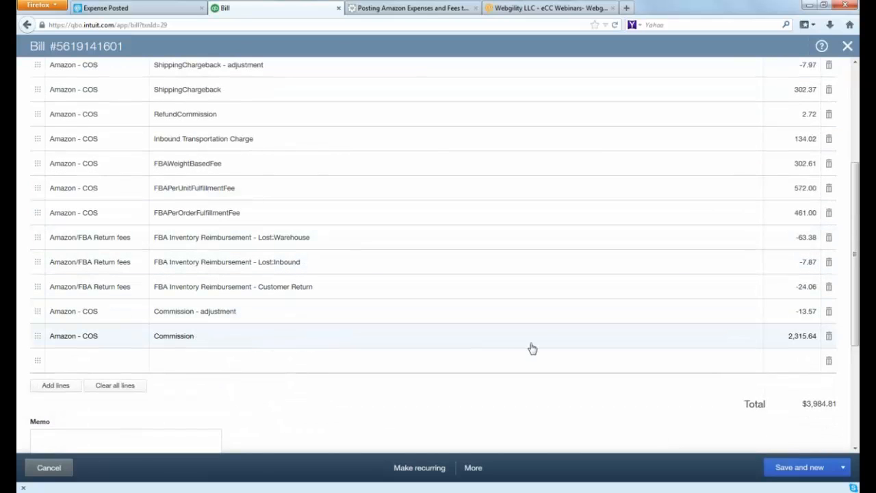
scroll(599, 340, up, 3)
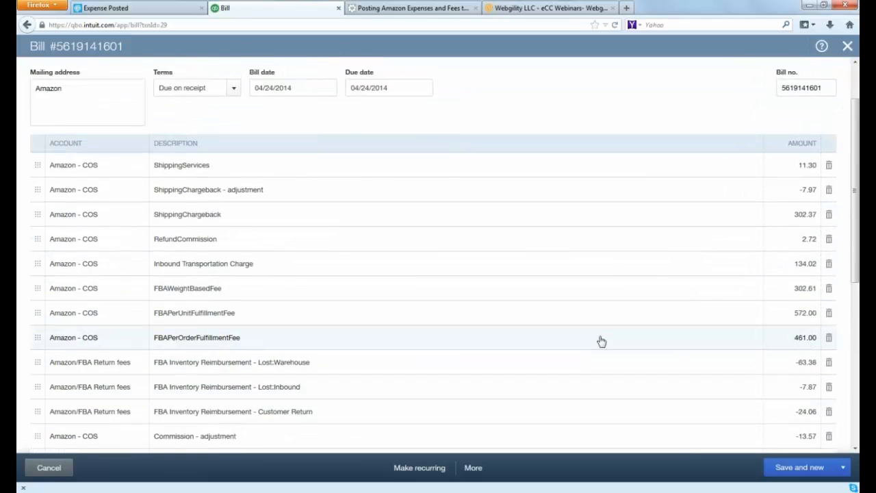